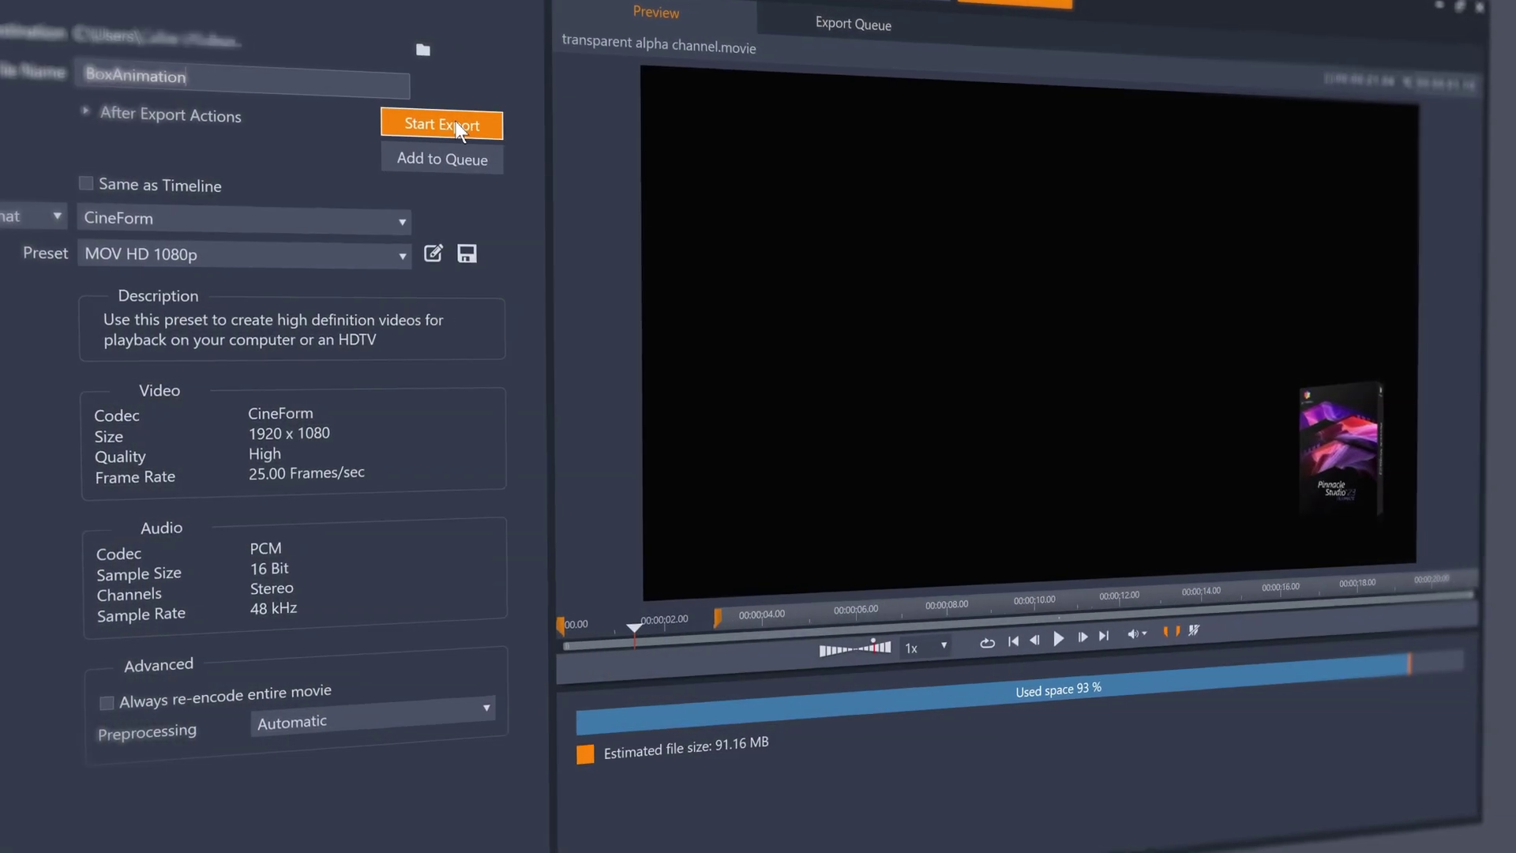
- Start the CineForm MOV HD 1080p export of BoxAnimation
click(458, 130)
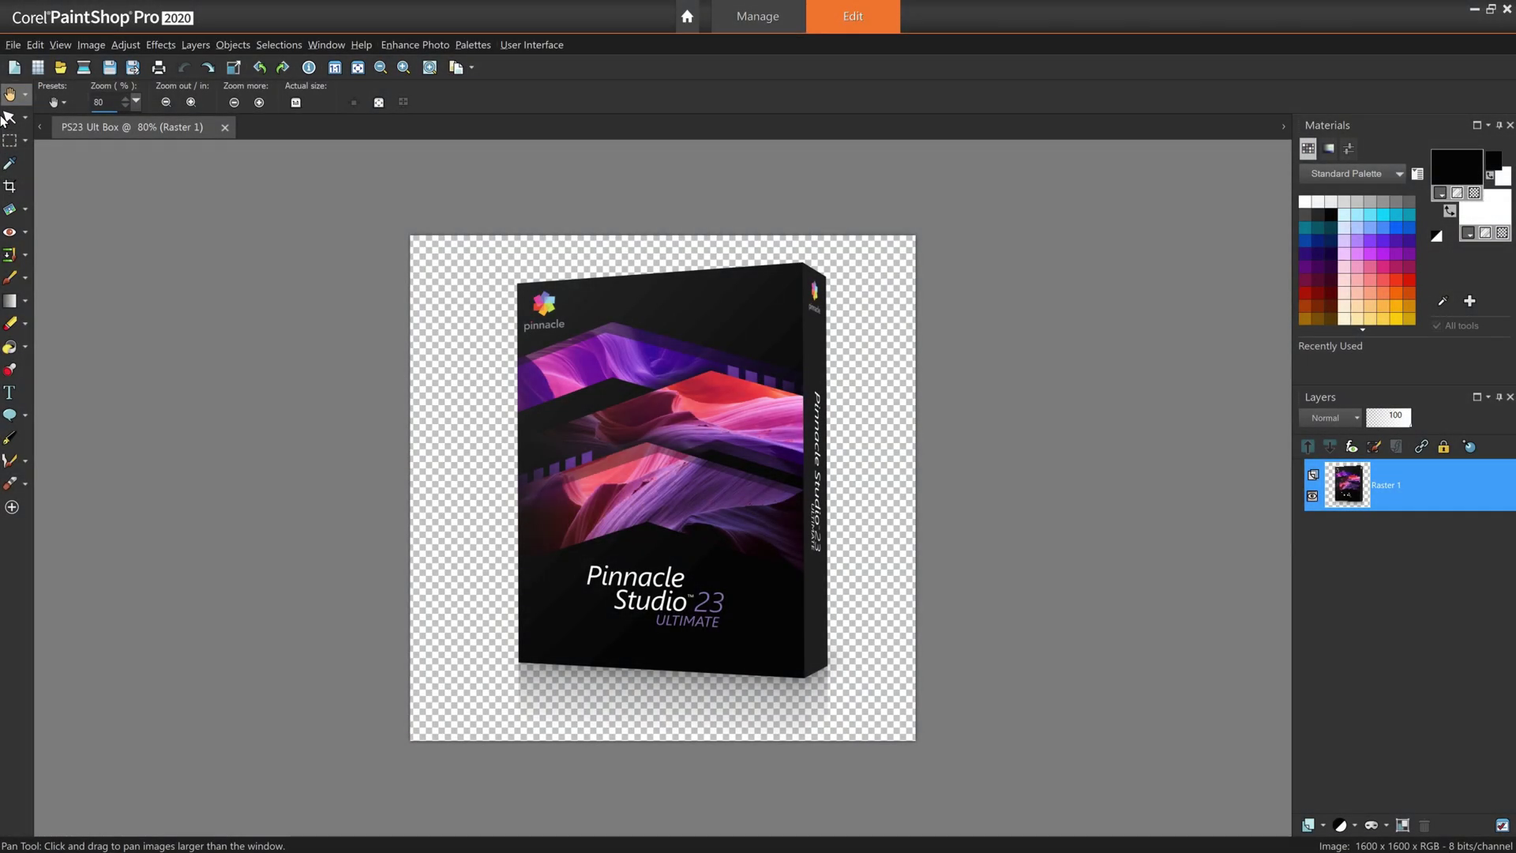
- Shift the box layer left with the Pick tool, then return to the Pan tool
click(9, 119)
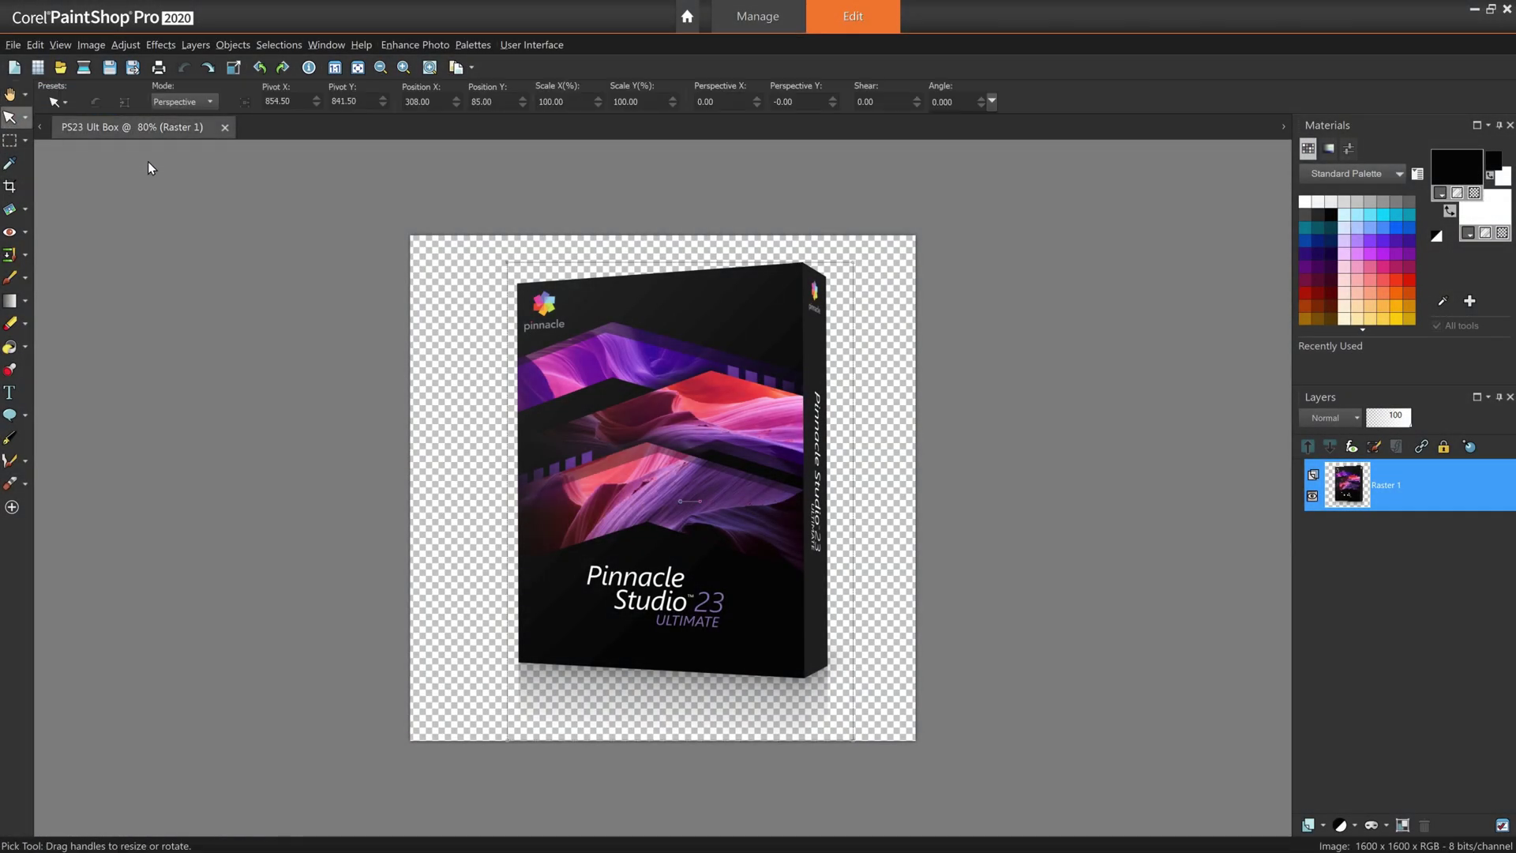
drag(671, 401, 628, 402)
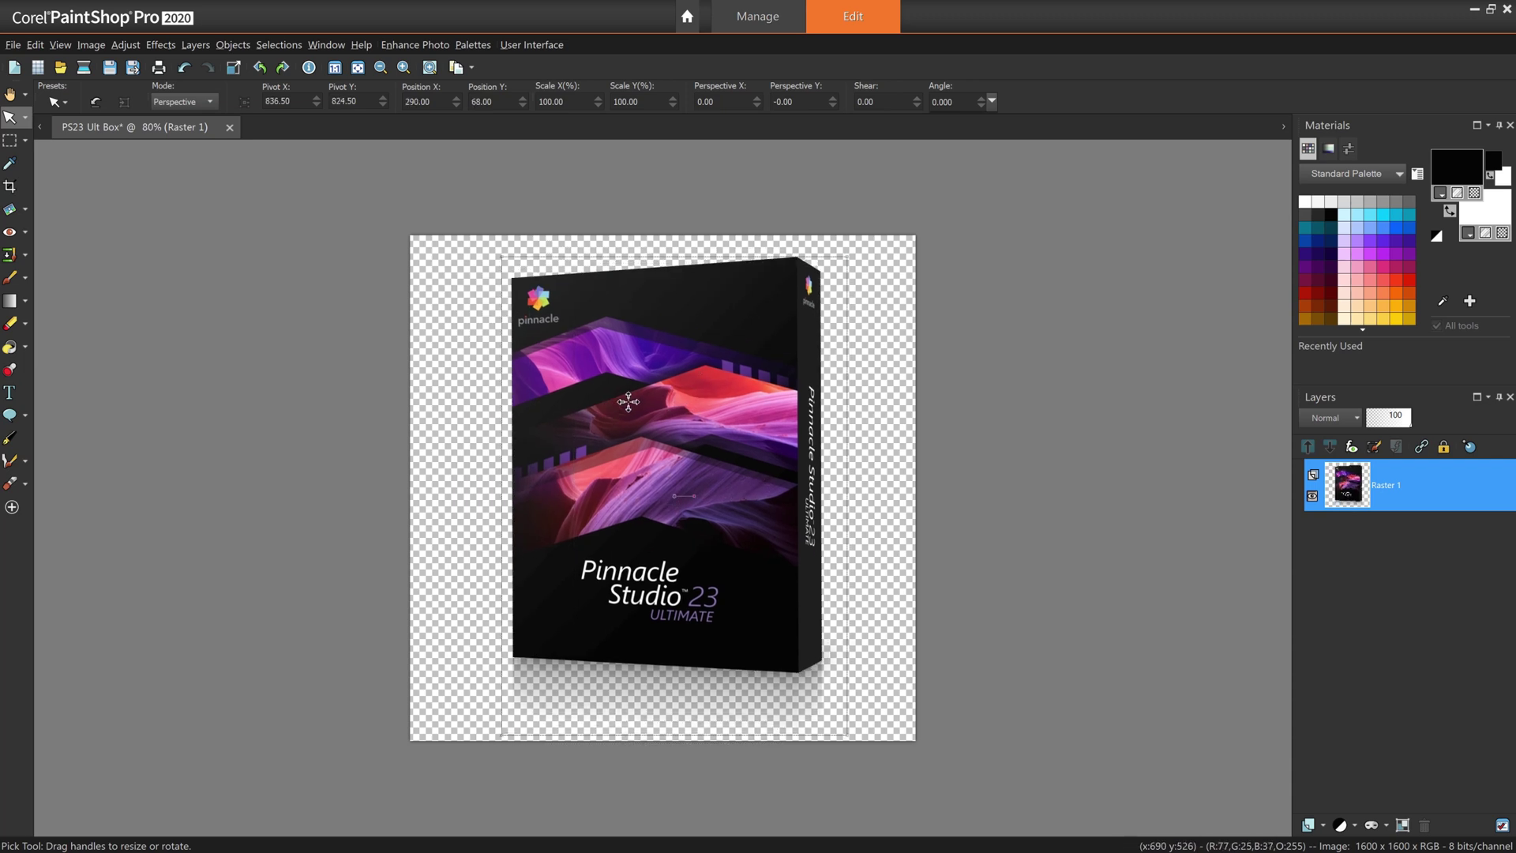
click(10, 93)
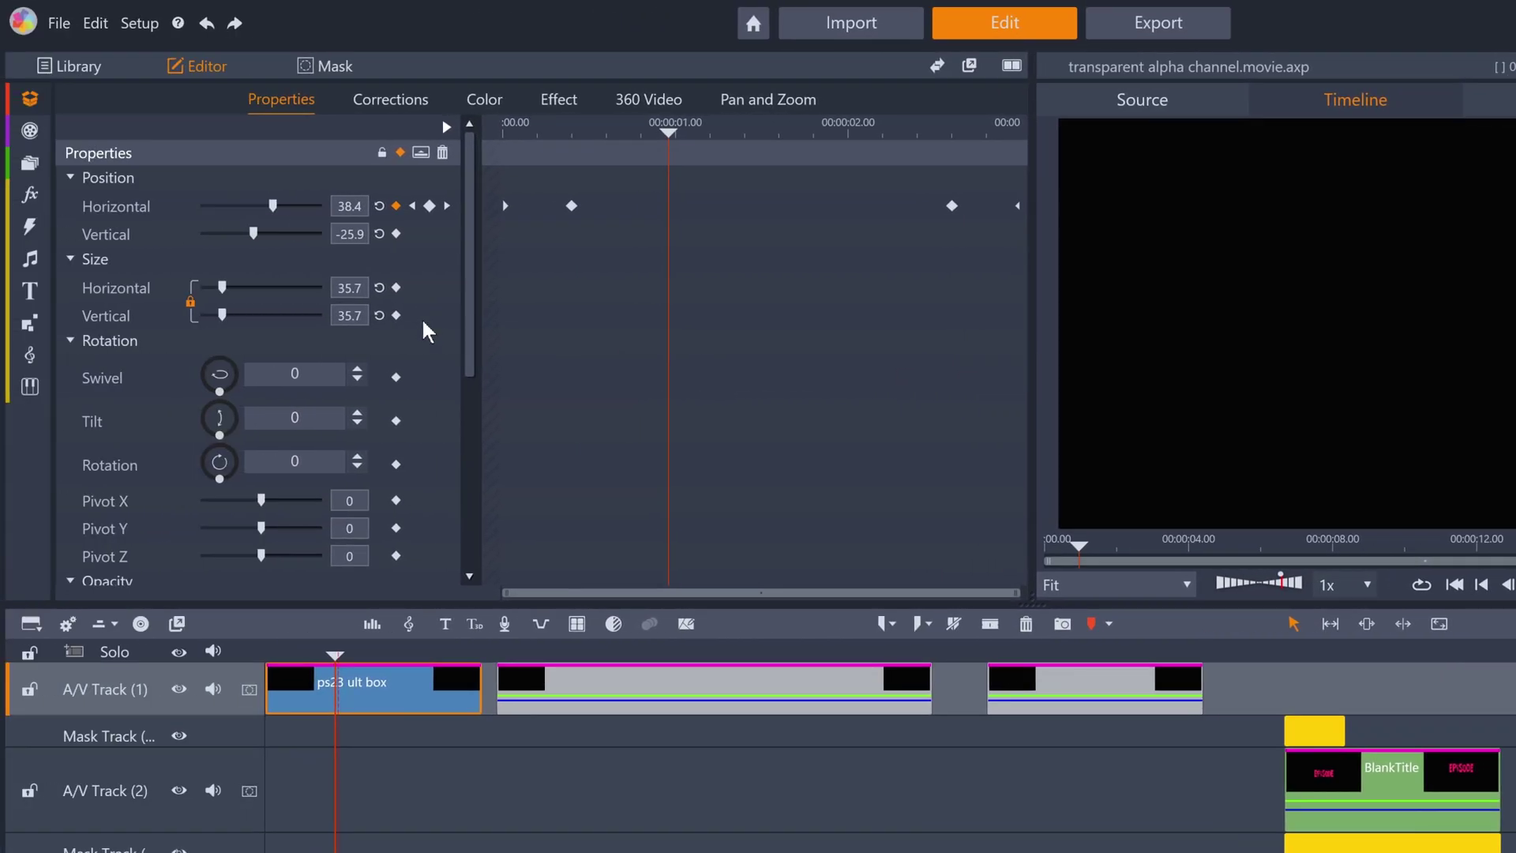
click(412, 205)
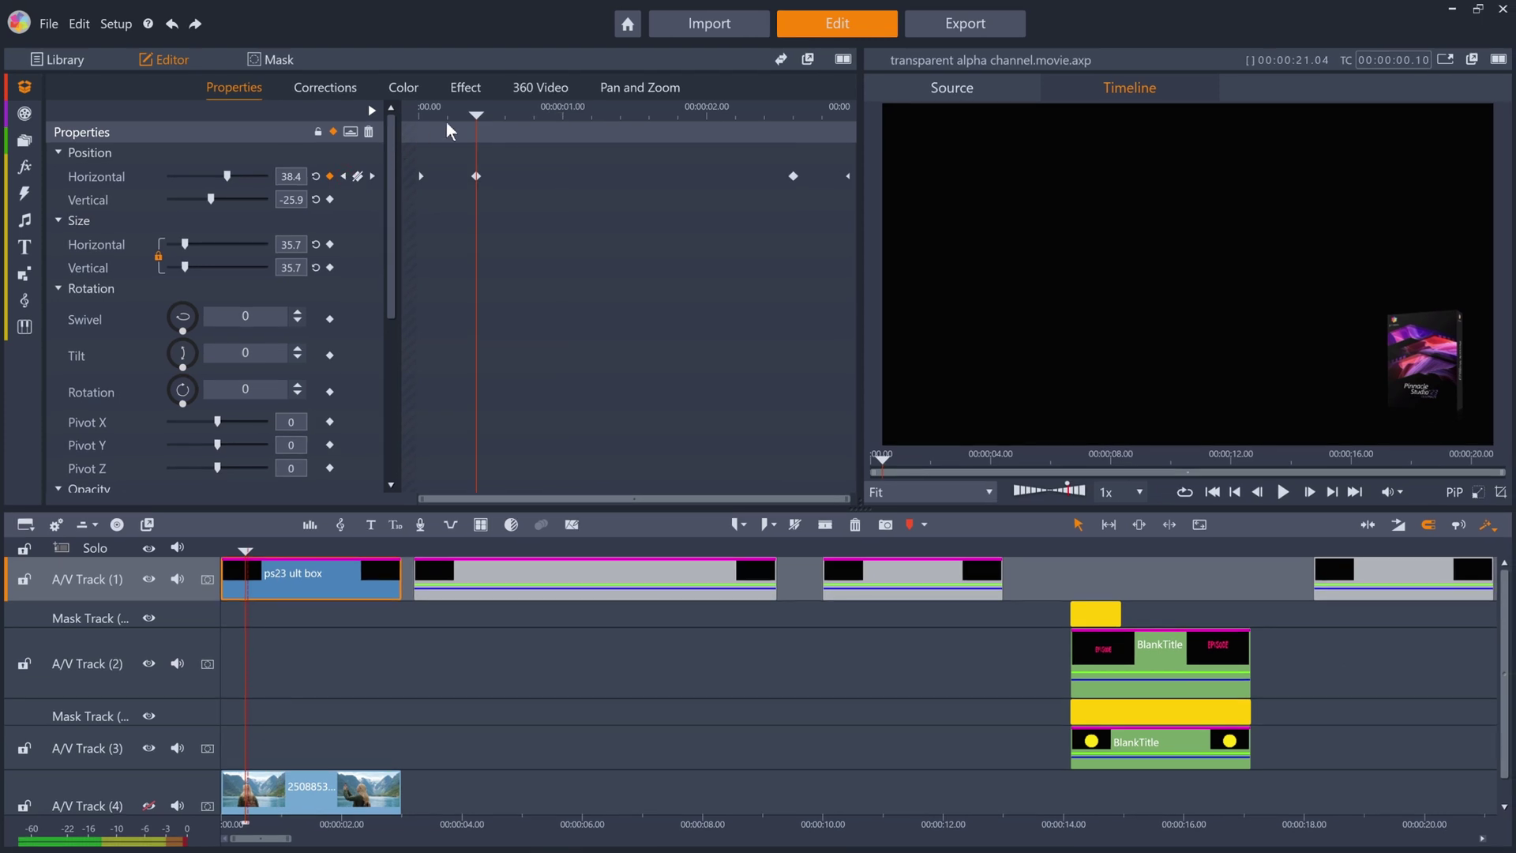
drag(476, 114, 545, 119)
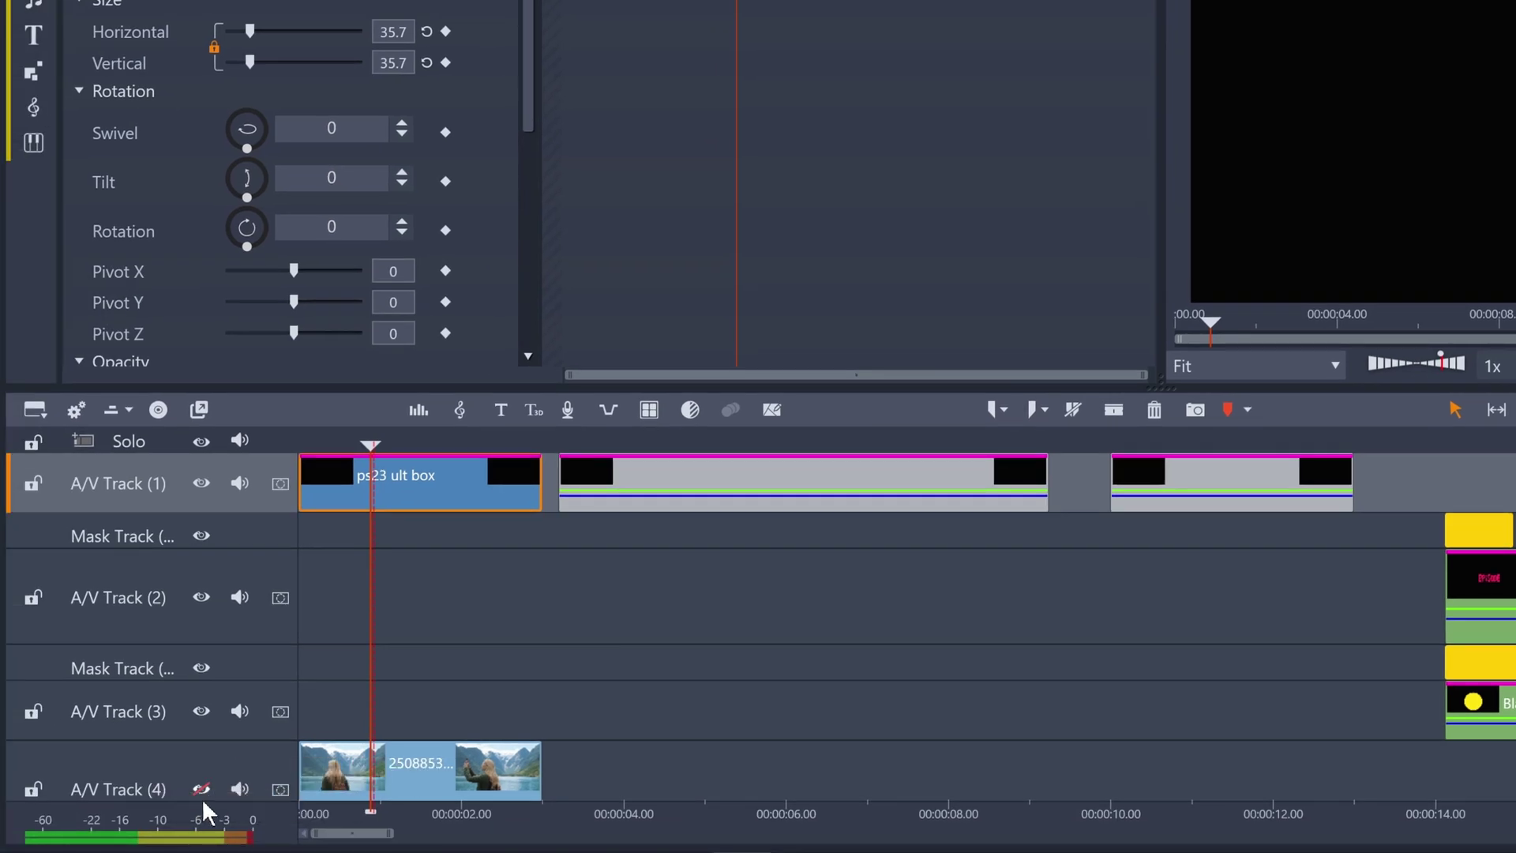
click(201, 788)
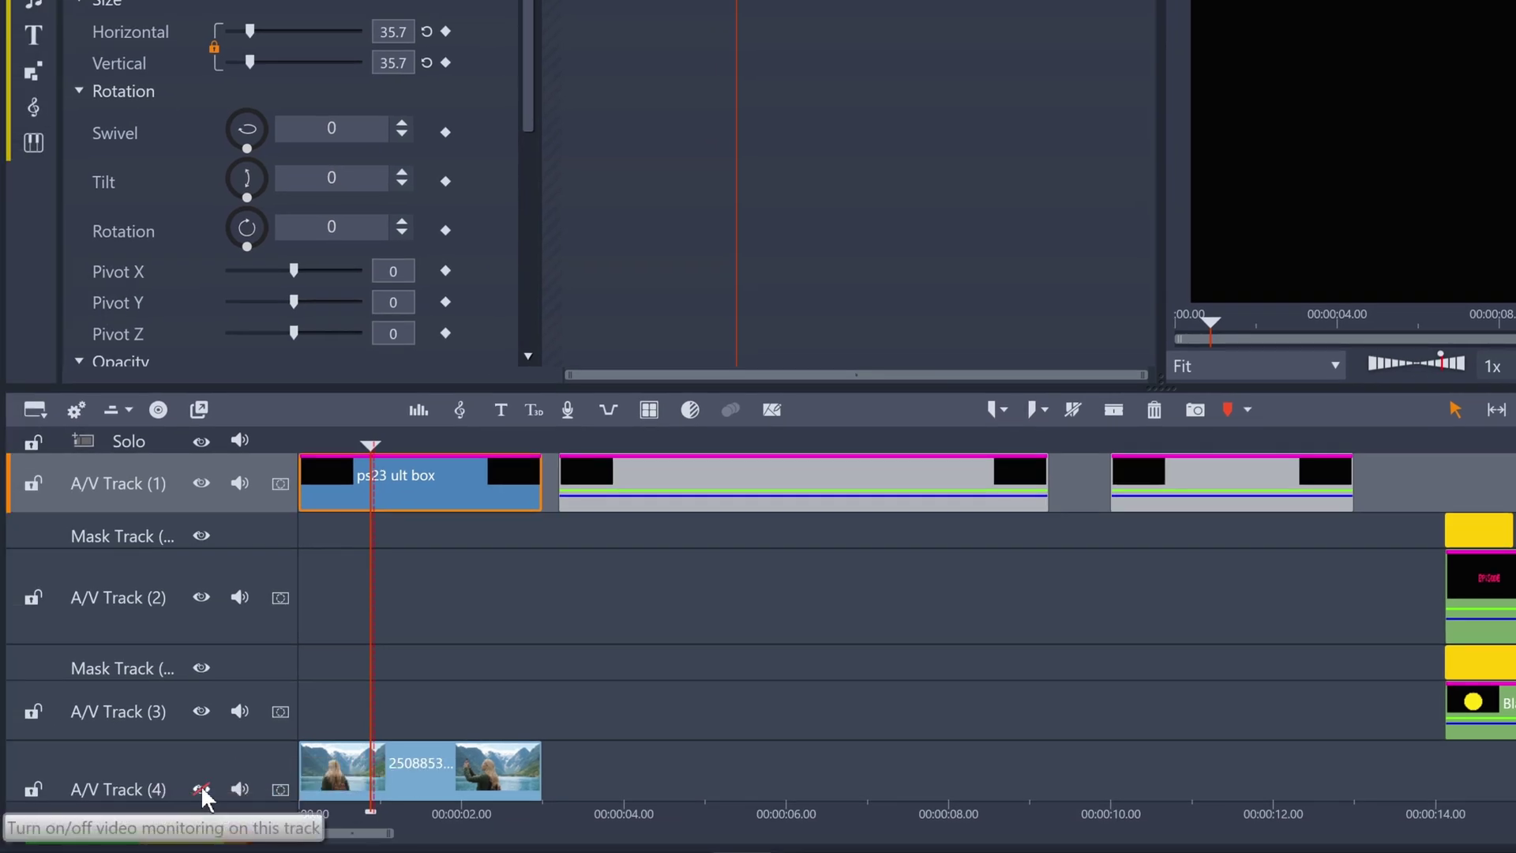
click(201, 788)
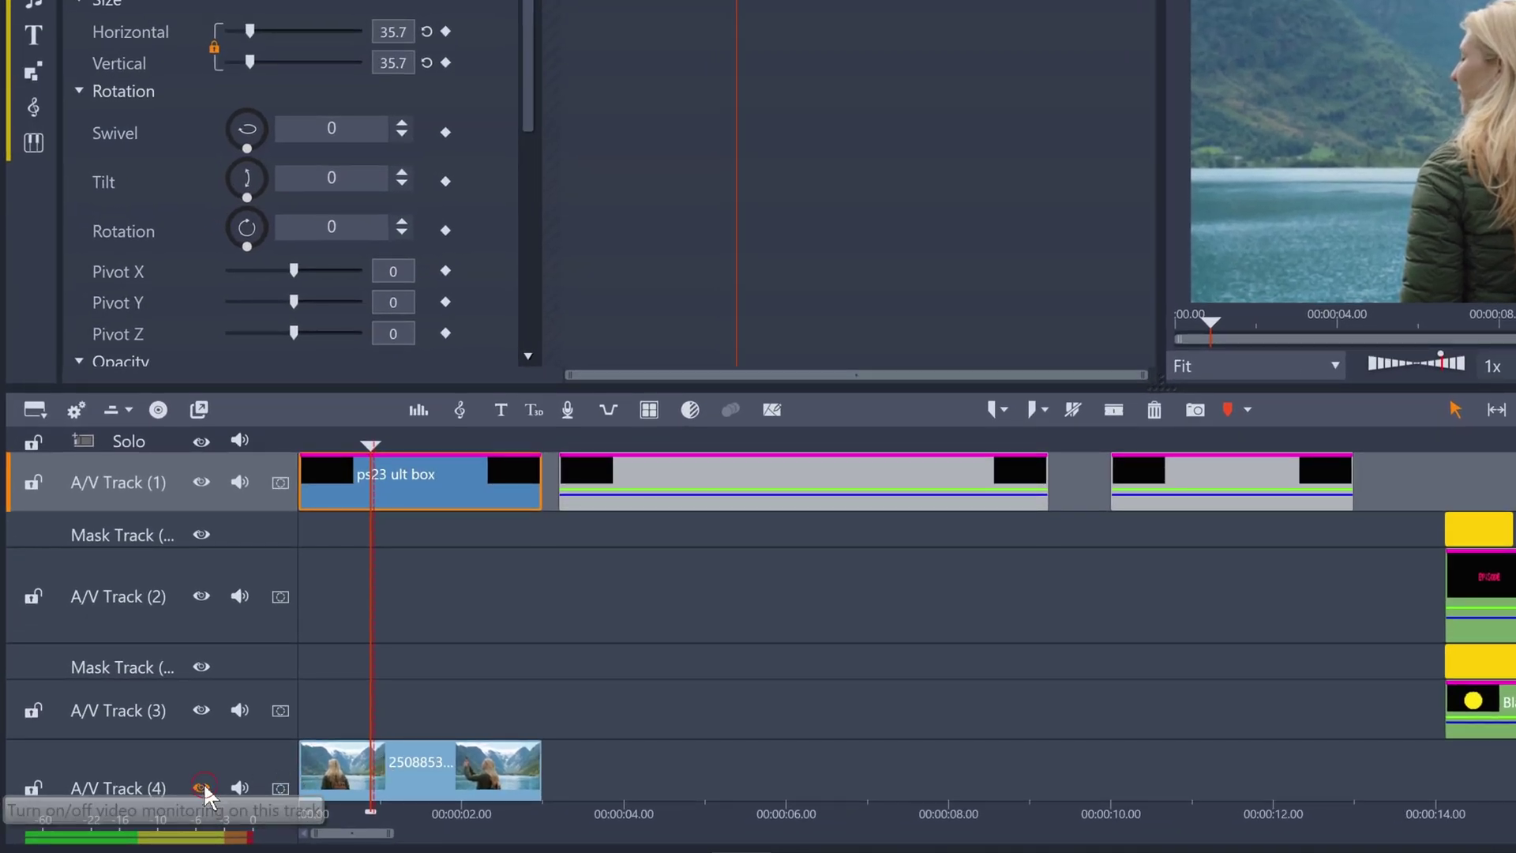
click(202, 786)
- Mark the export range from 0 to 00:00:03.00 and go to the Export page
drag(370, 446, 228, 437)
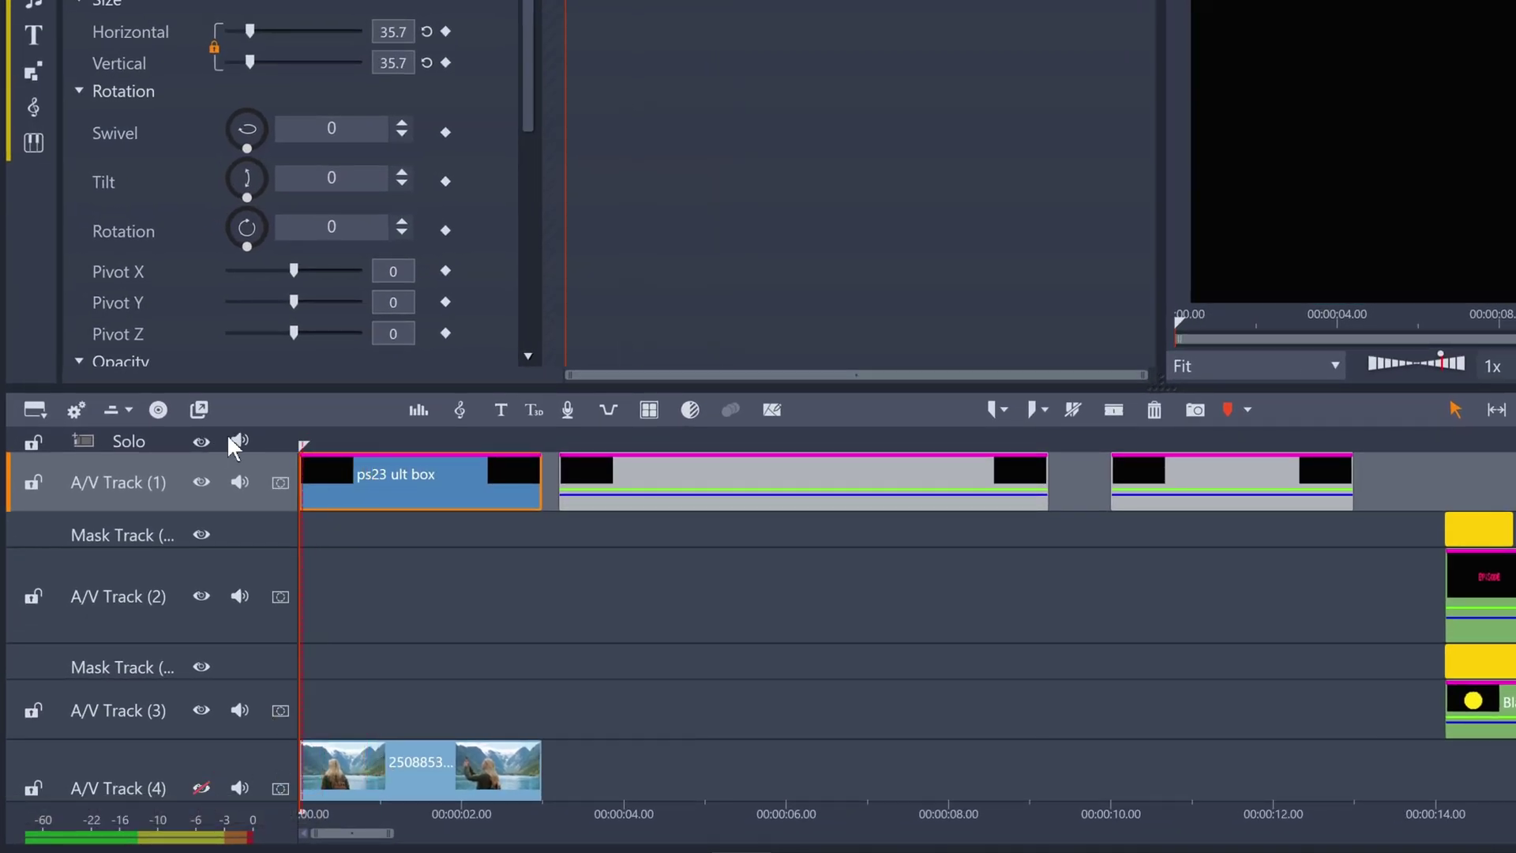
click(993, 409)
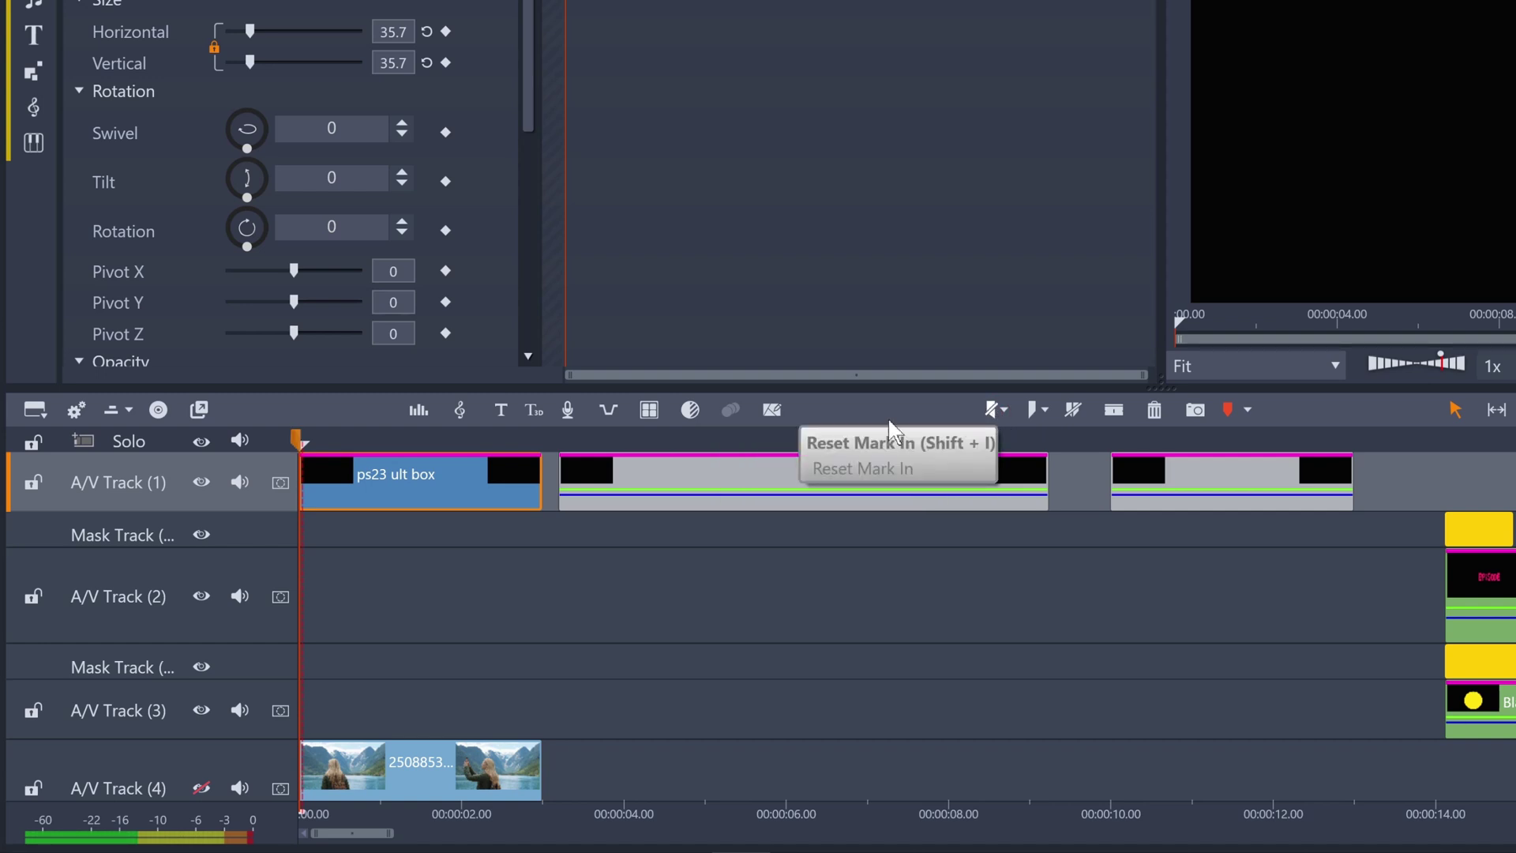
drag(480, 443, 543, 435)
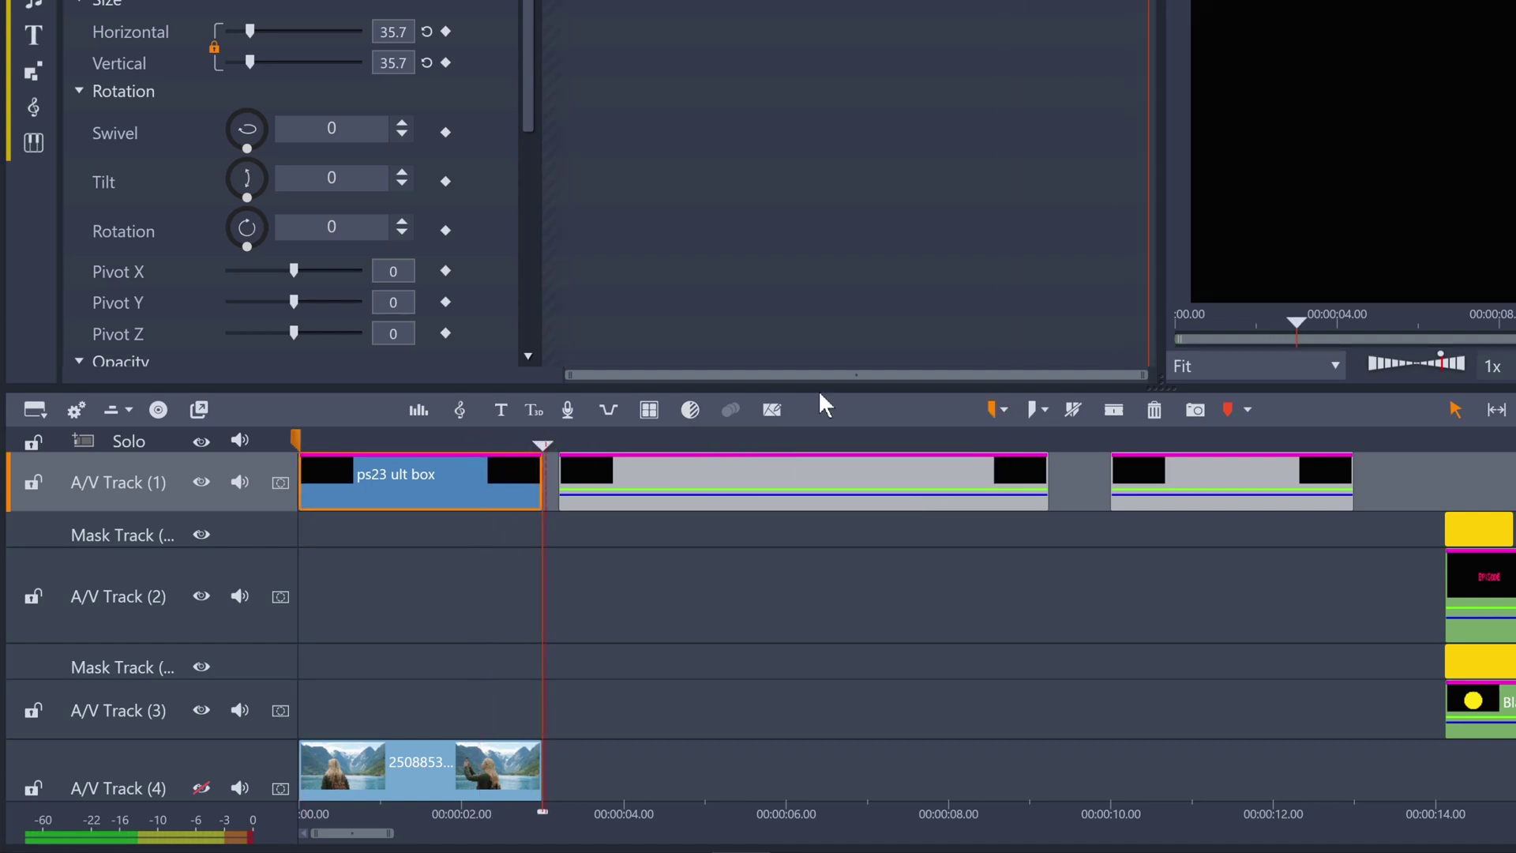
click(1029, 407)
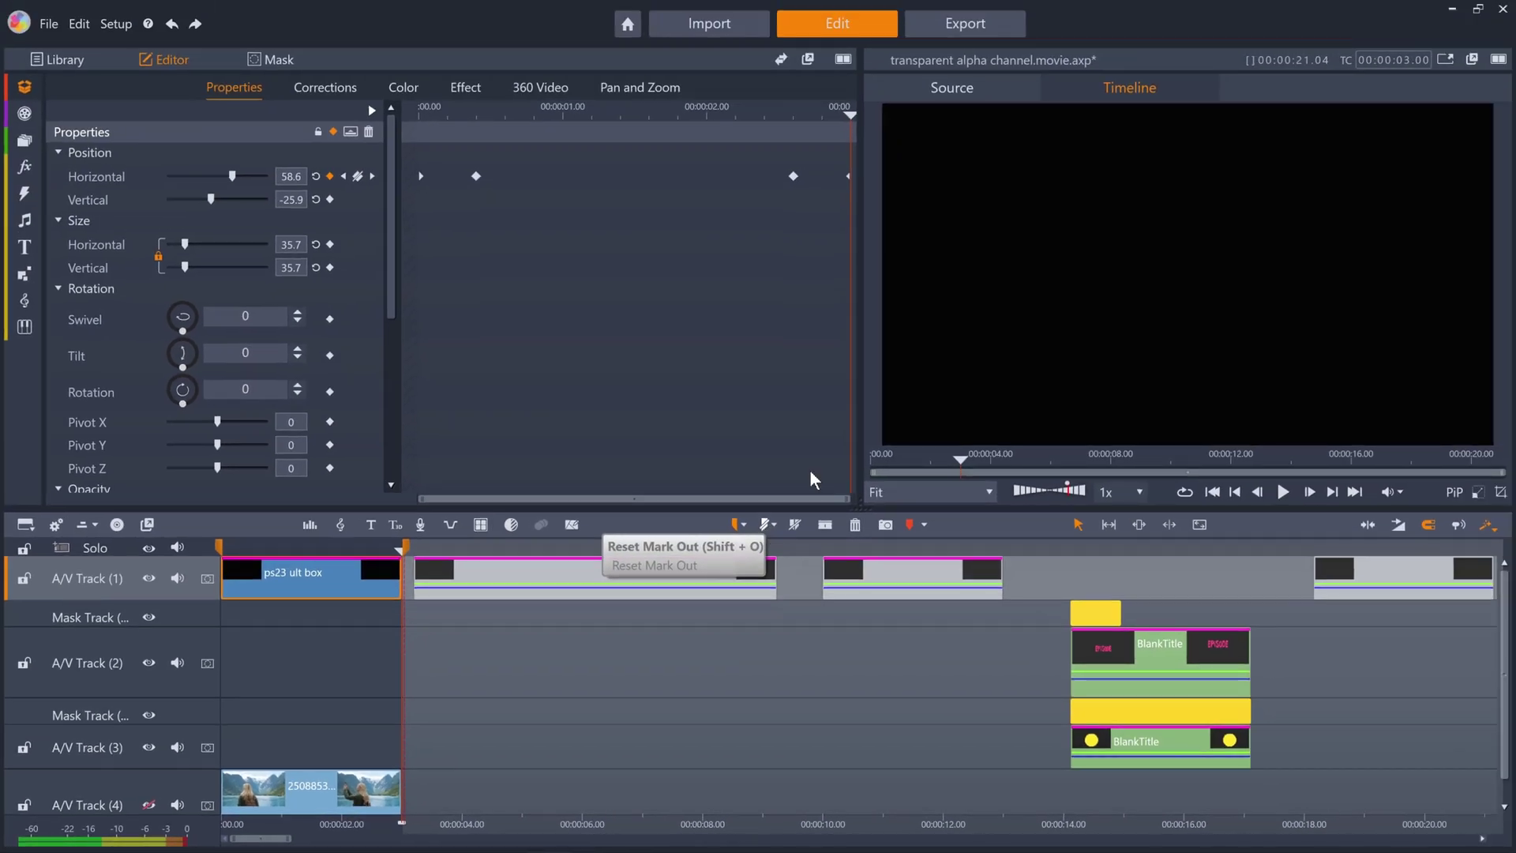
click(983, 32)
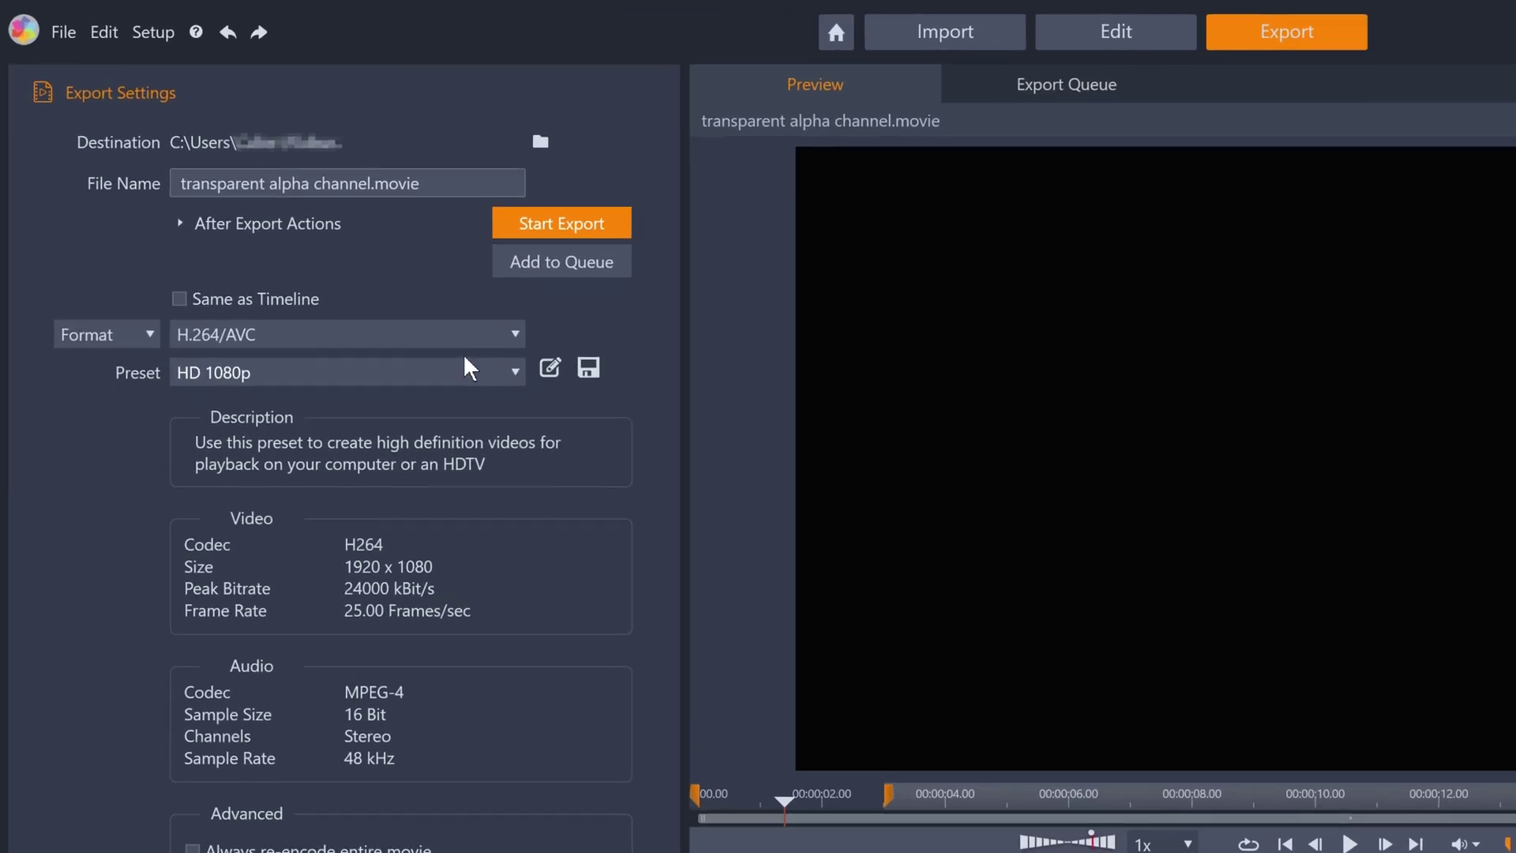
- Set the format to CineForm and keep Custom settings: 1920 x 1080, 25 fps, High quality
click(422, 338)
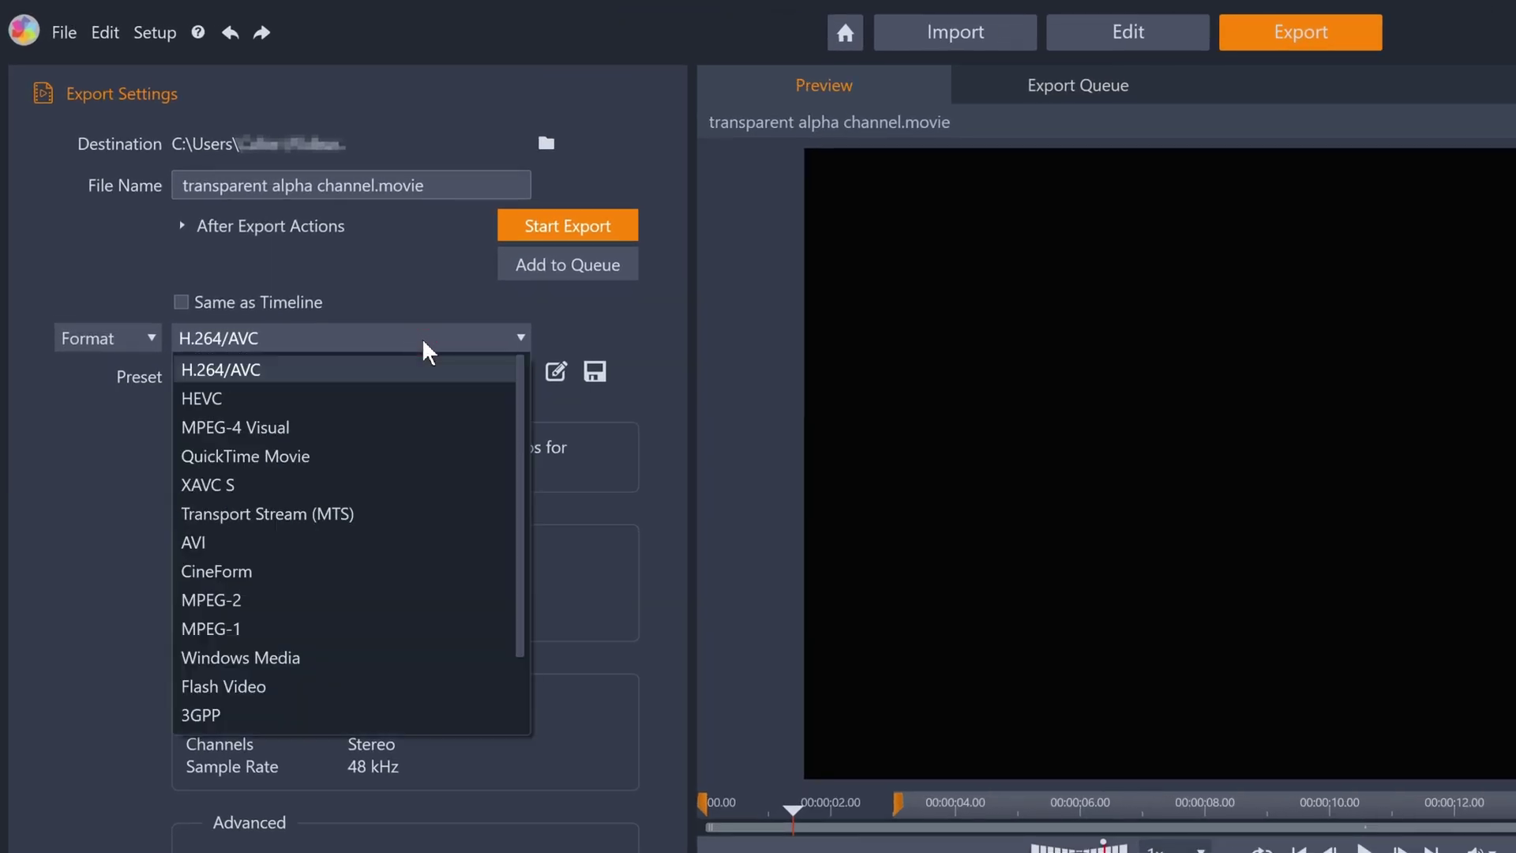
click(257, 576)
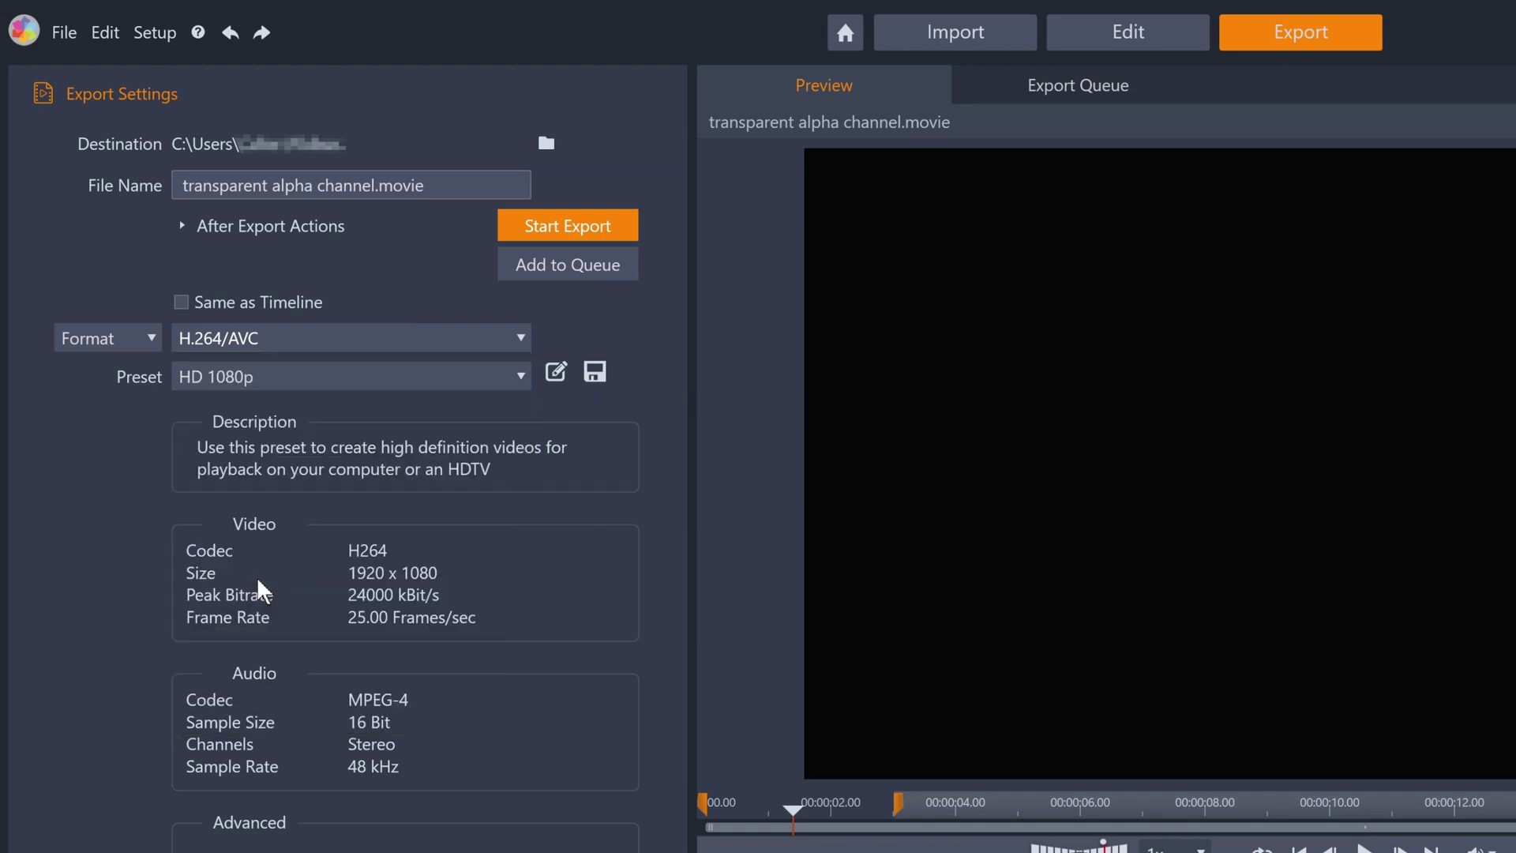
click(275, 376)
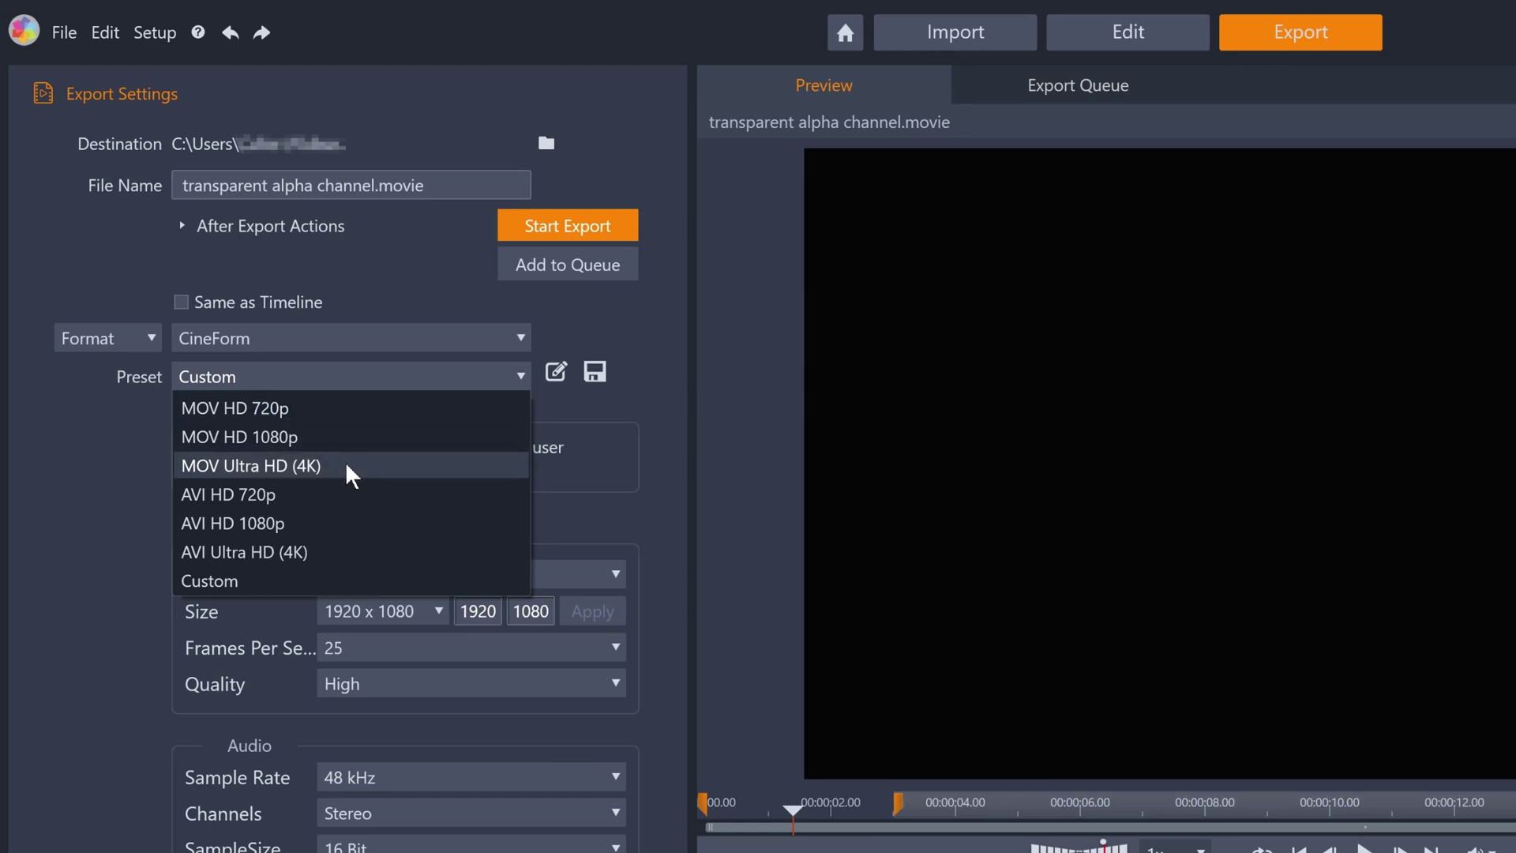
click(292, 581)
scroll(298, 582, down, 2)
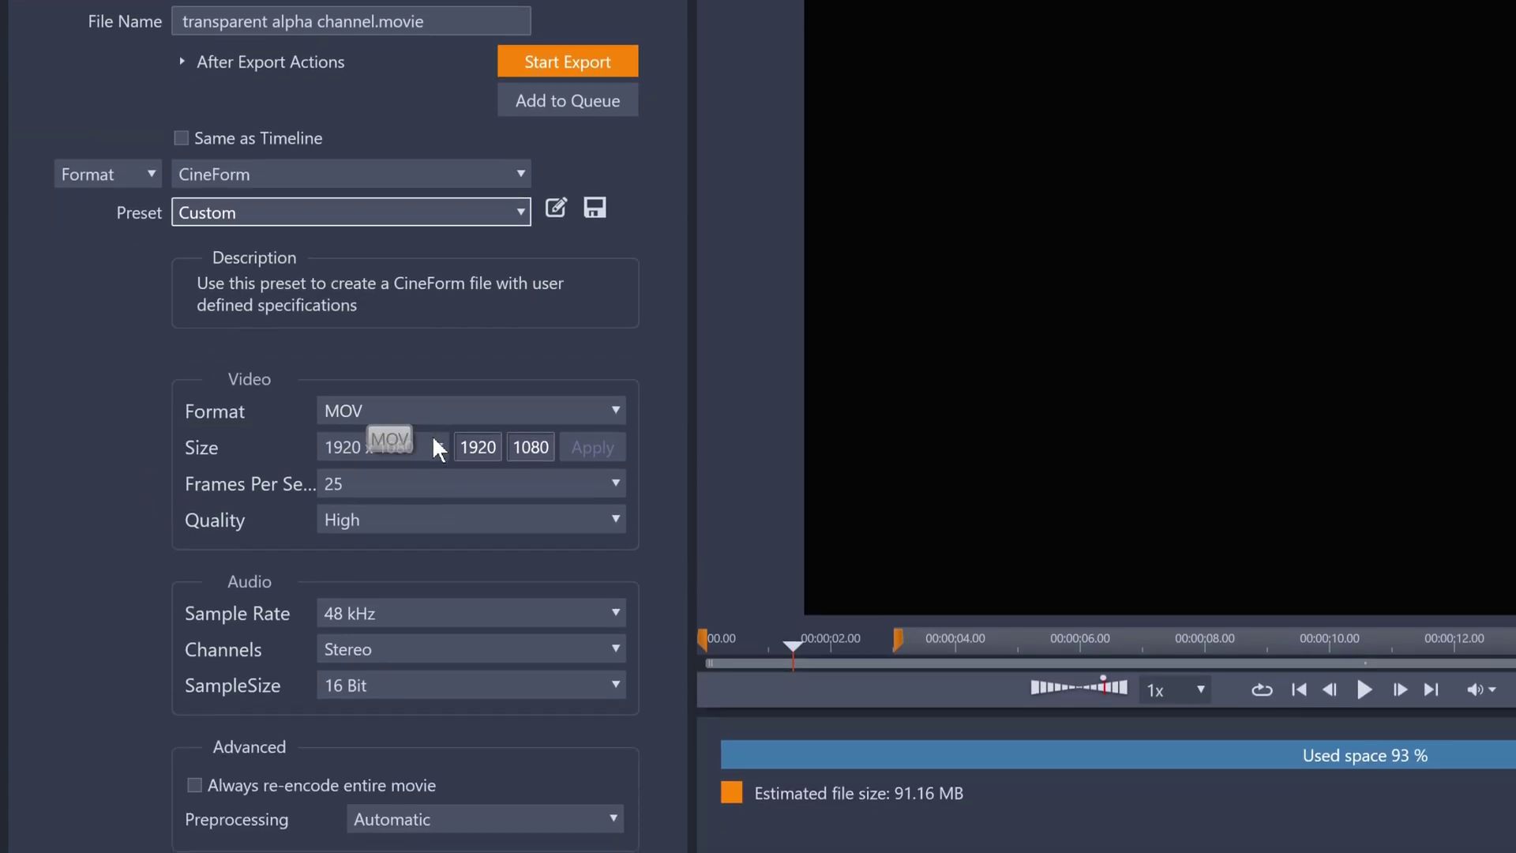
click(429, 448)
click(429, 447)
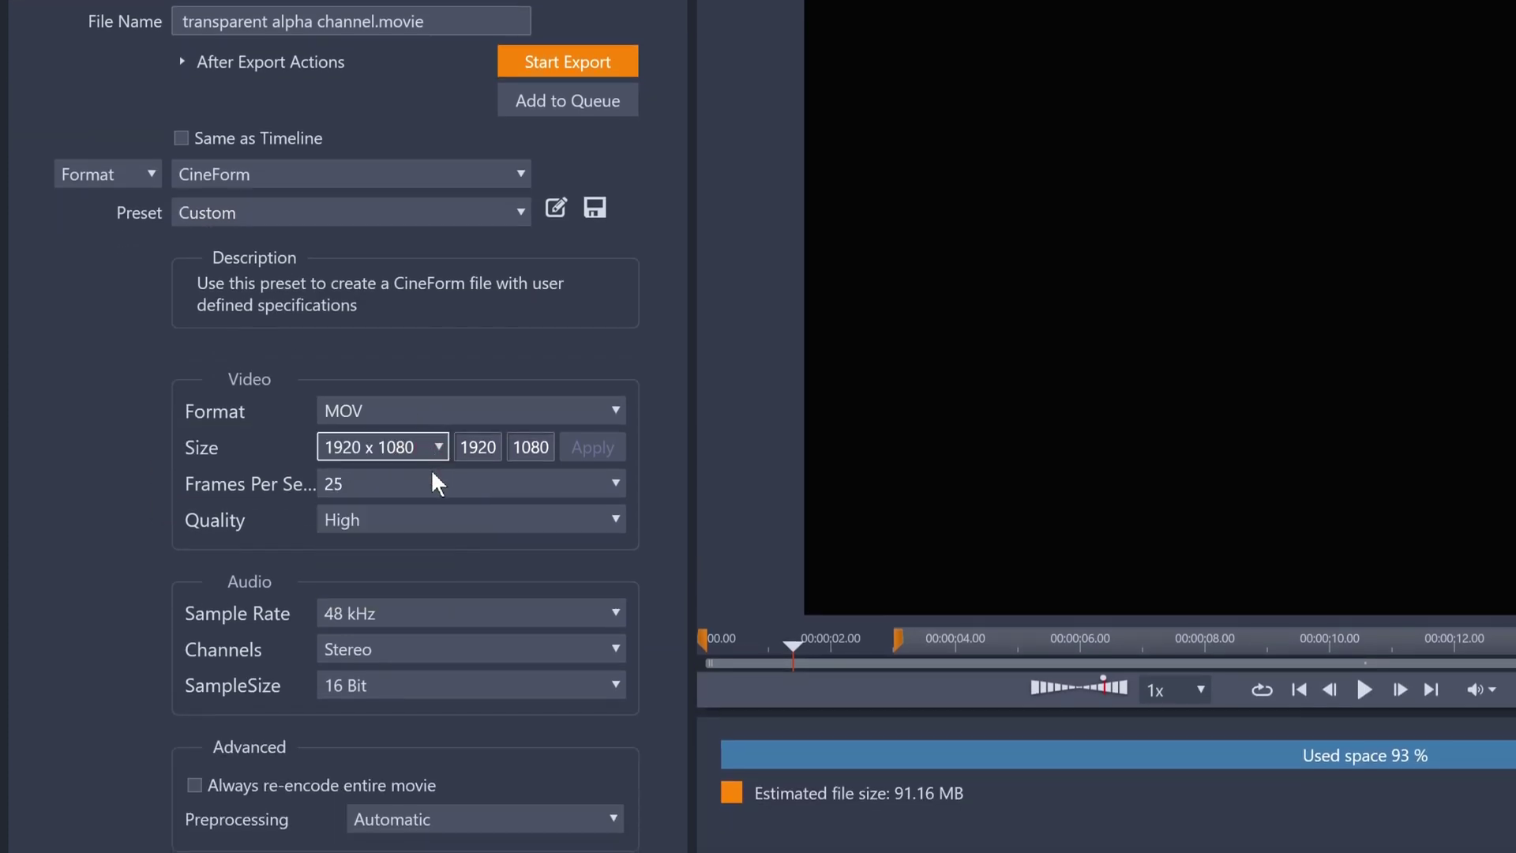
click(429, 481)
click(430, 482)
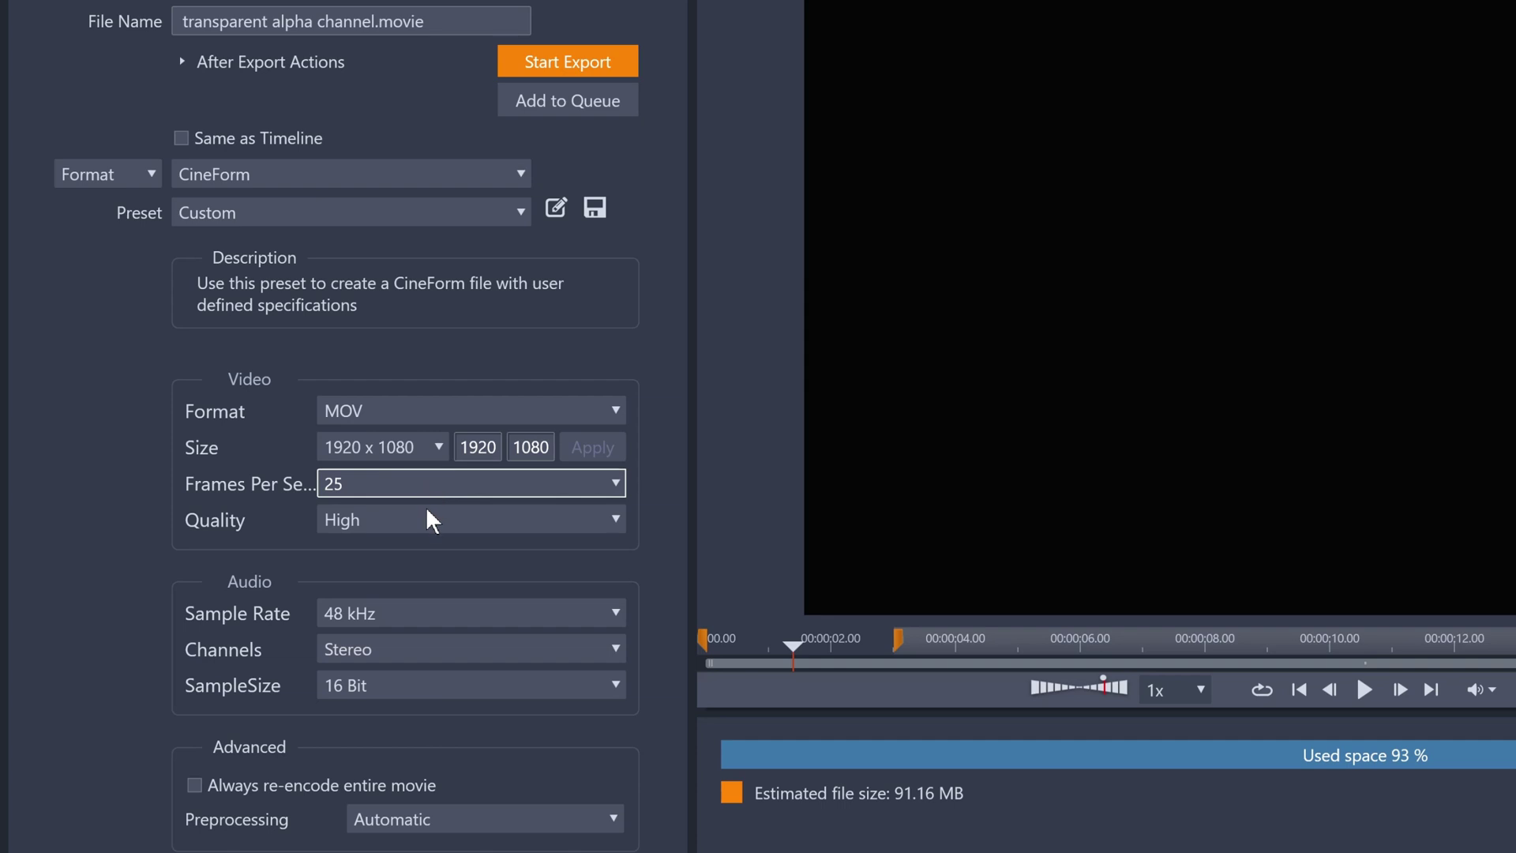
click(424, 524)
click(424, 524)
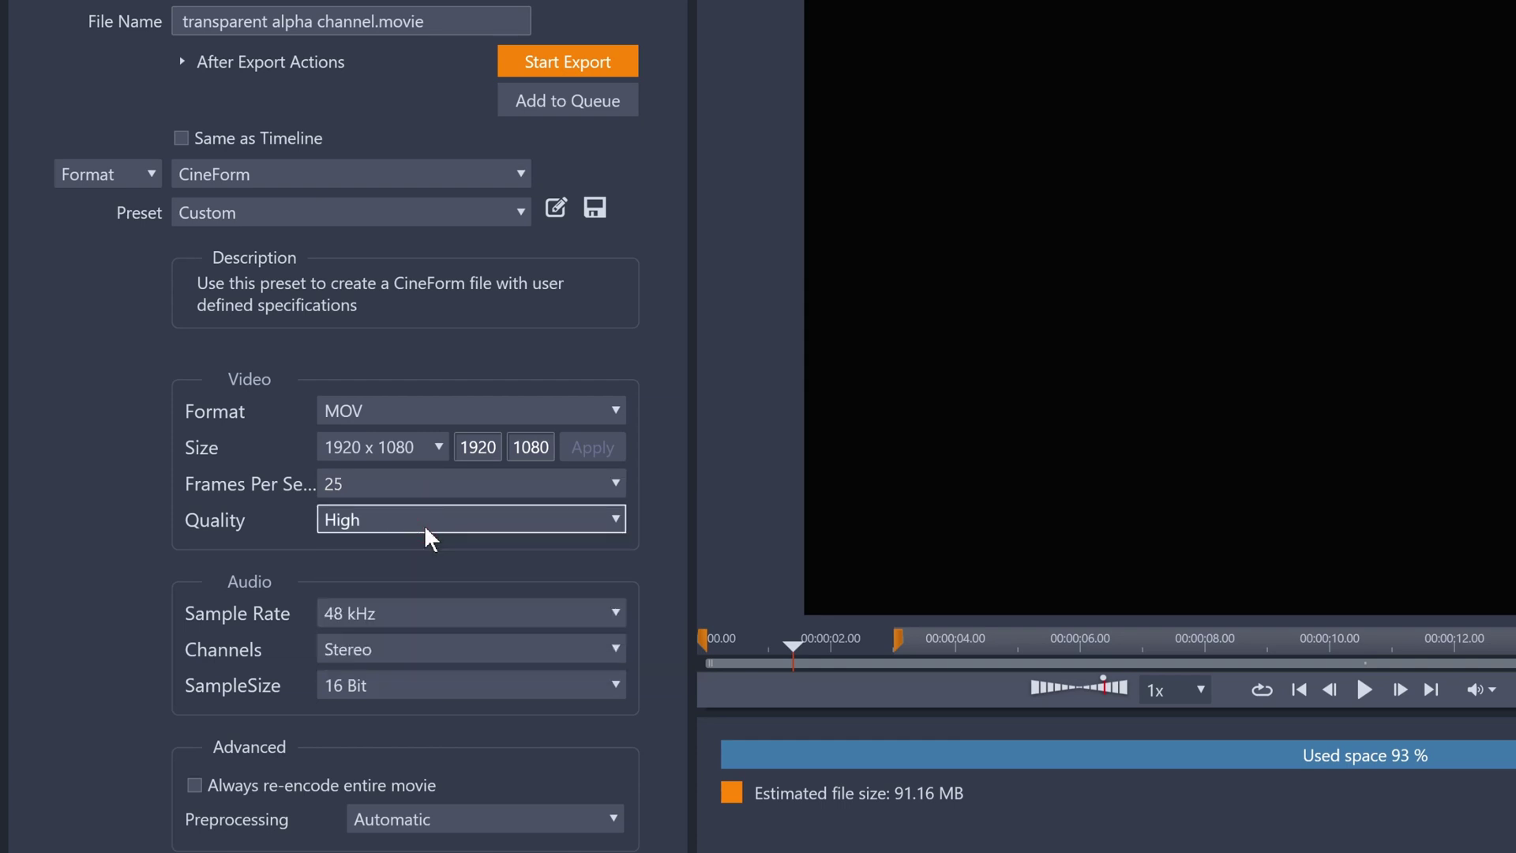
- Choose the MOV HD 1080p preset, name the file BoxAnimation, and export
click(375, 206)
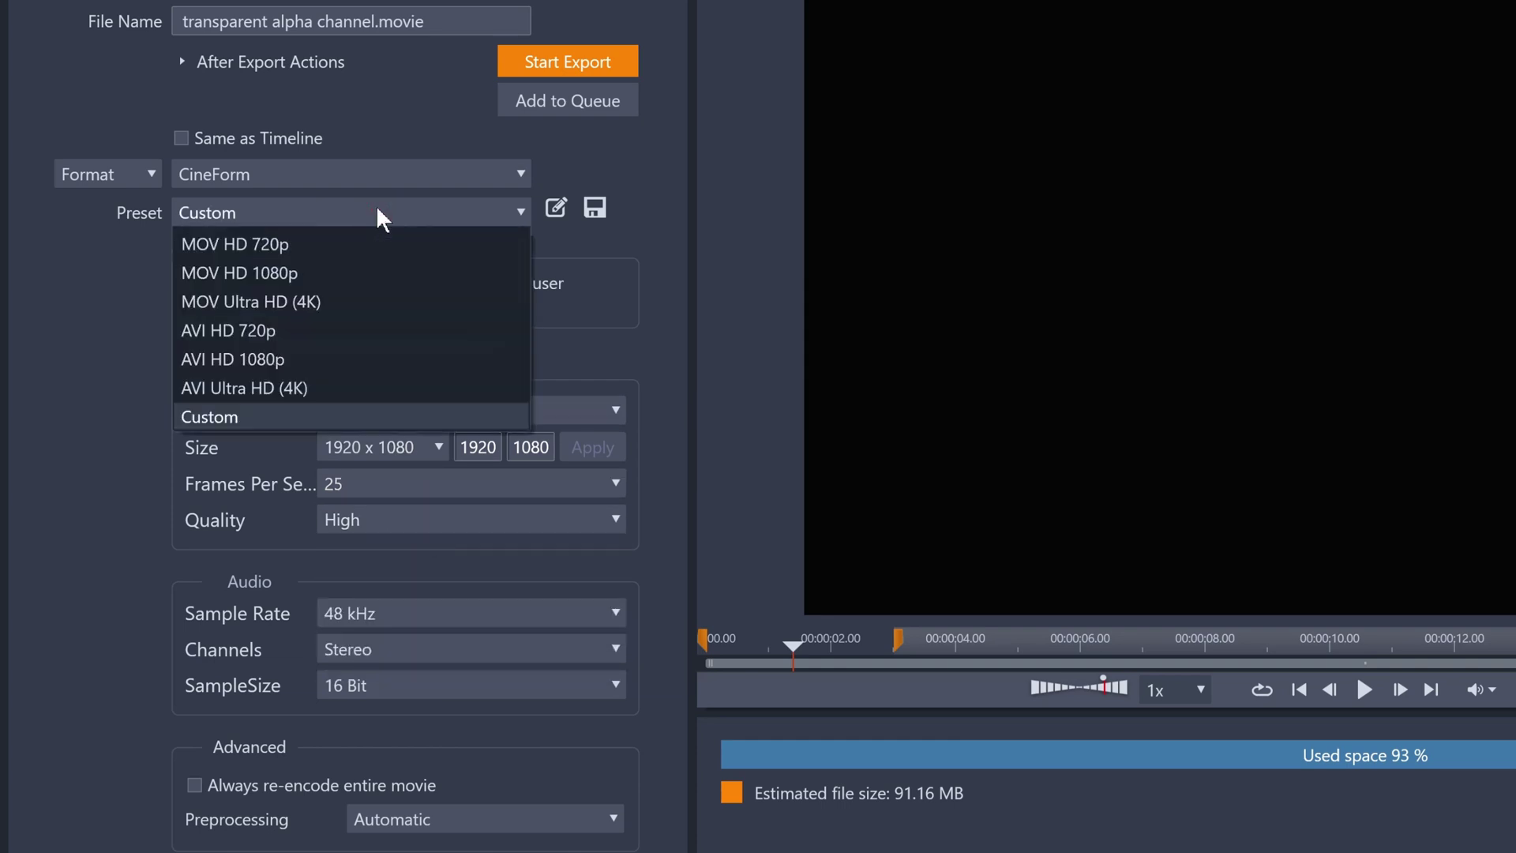
click(359, 272)
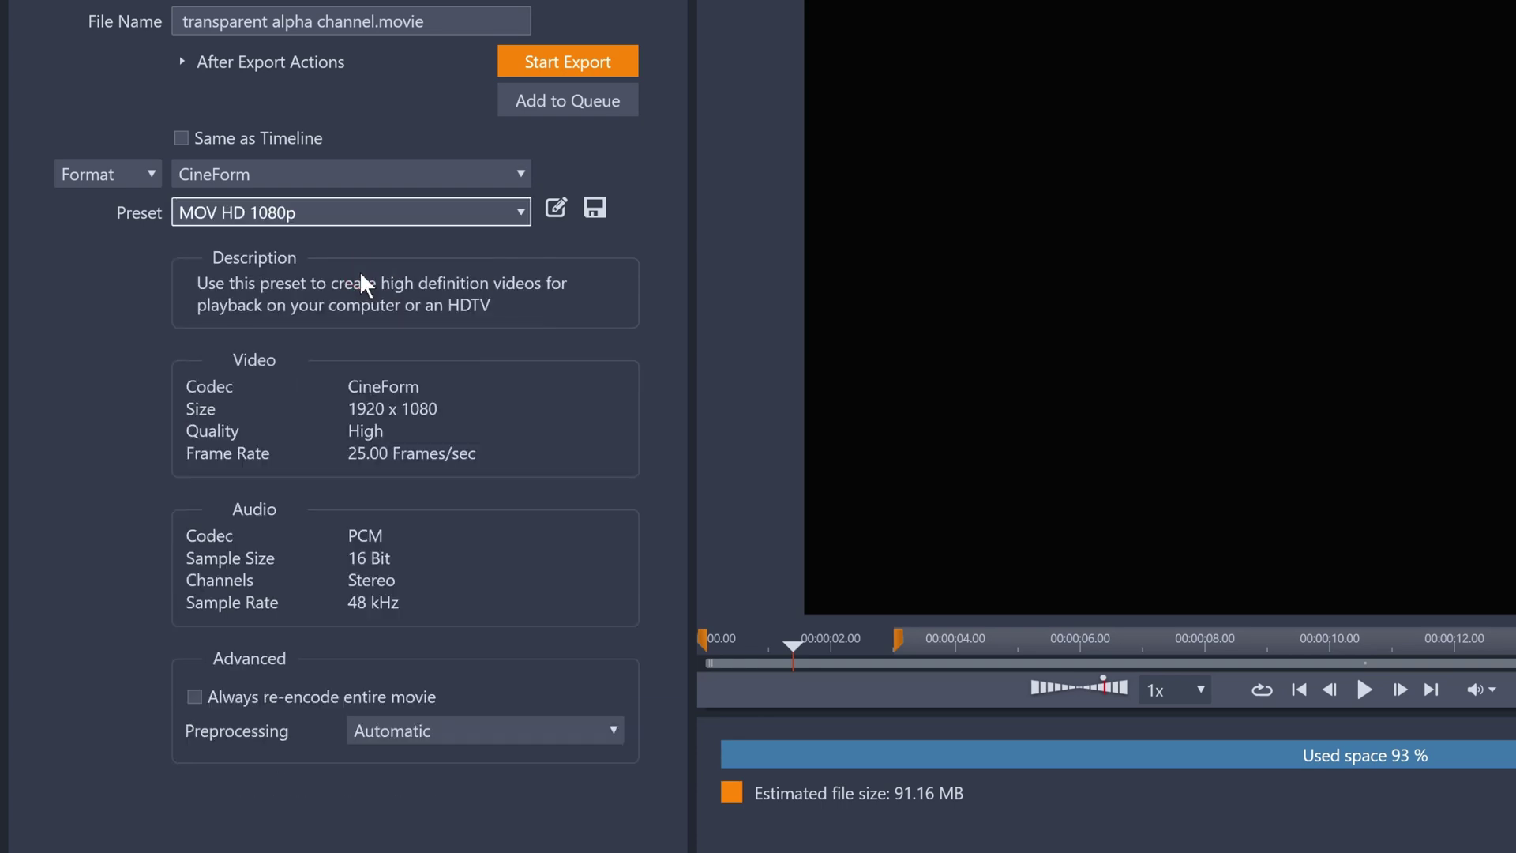
drag(525, 21, 100, 18)
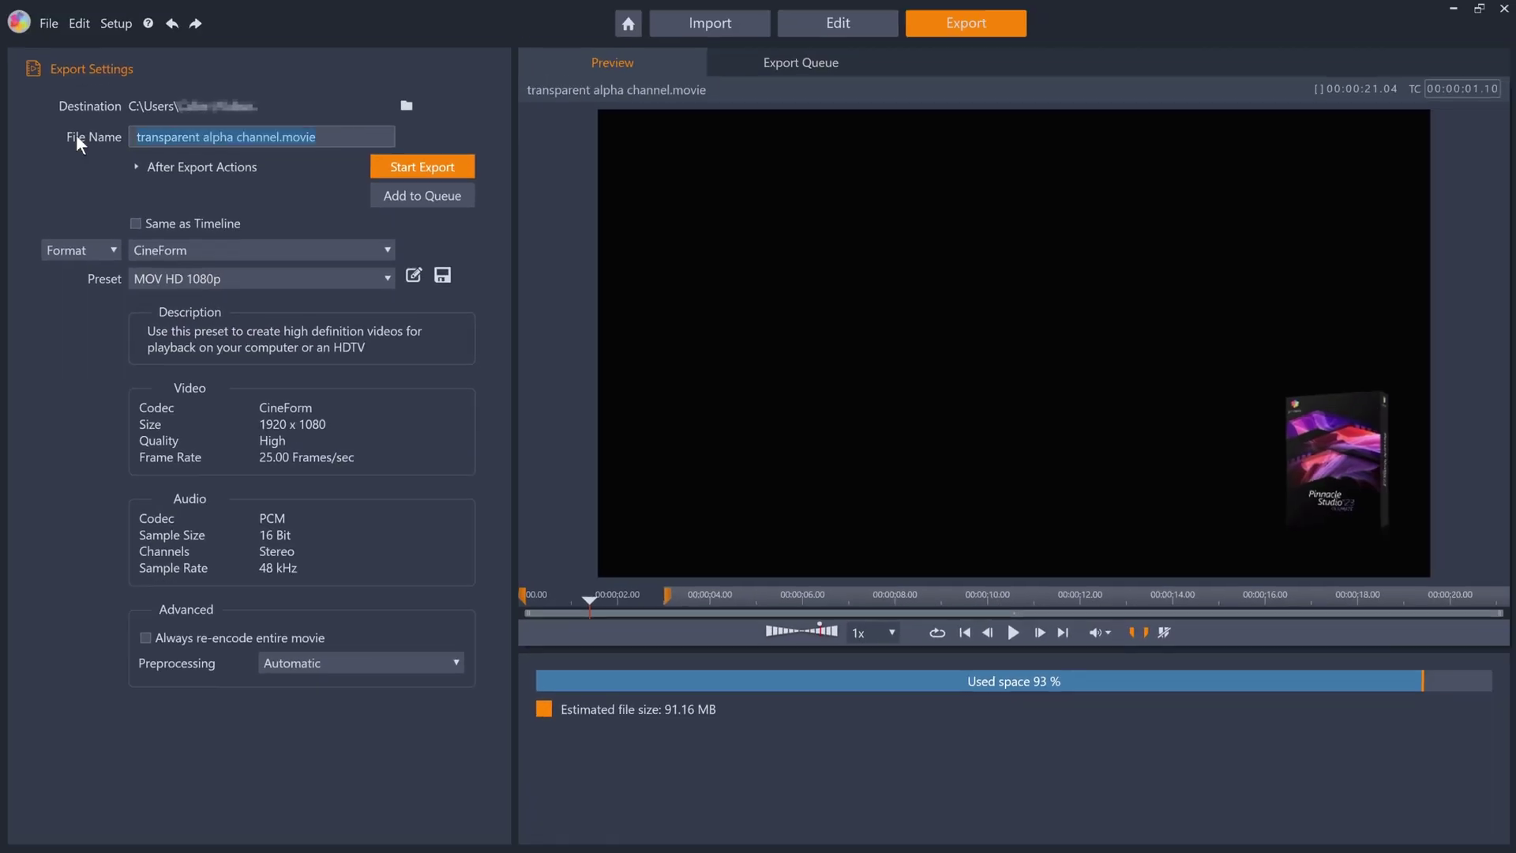
text(BoxAnimation)
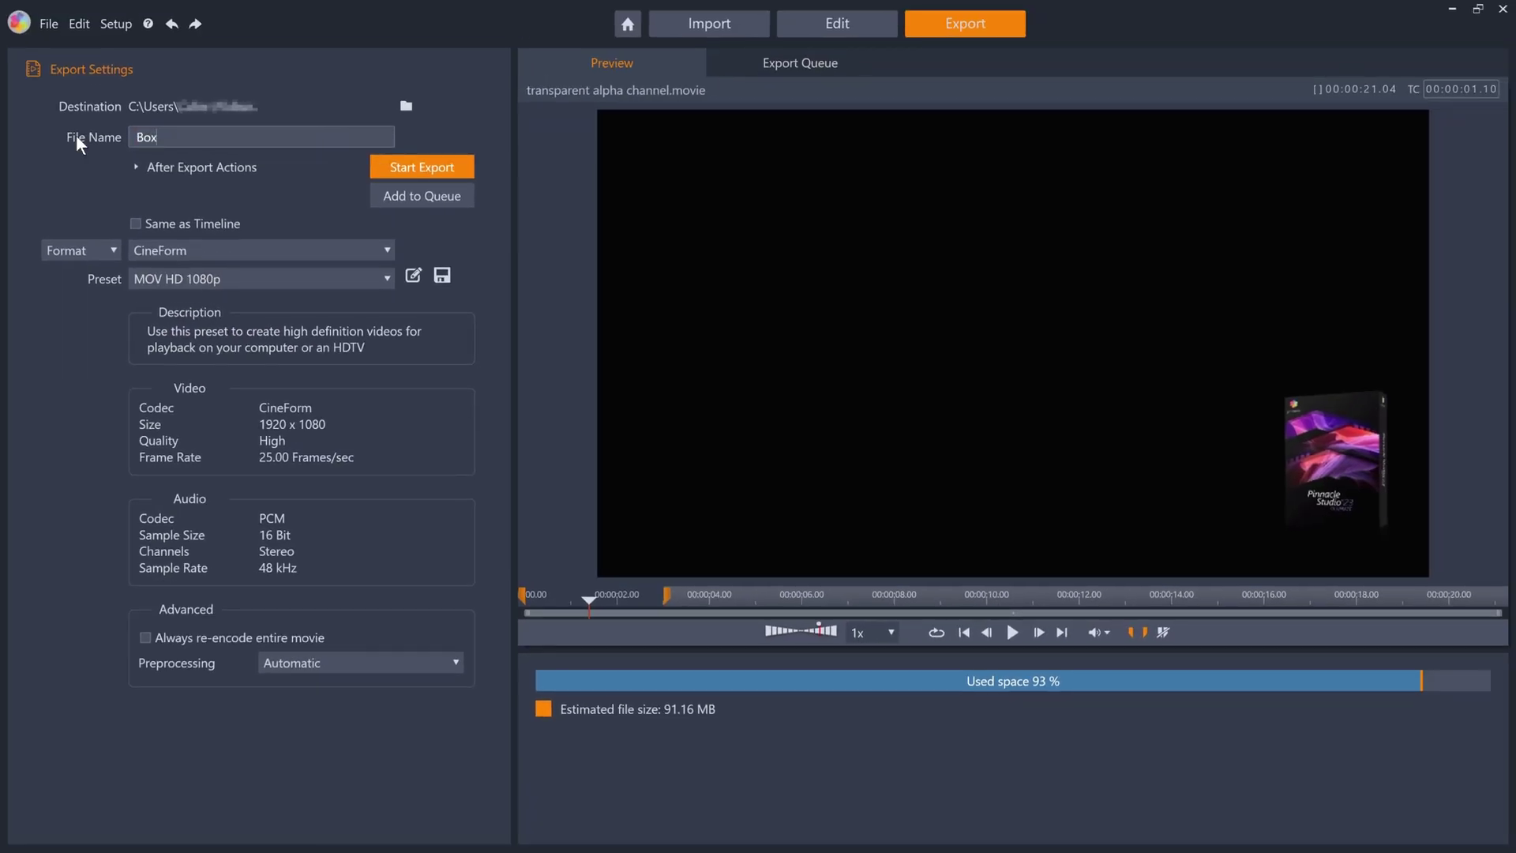
click(436, 170)
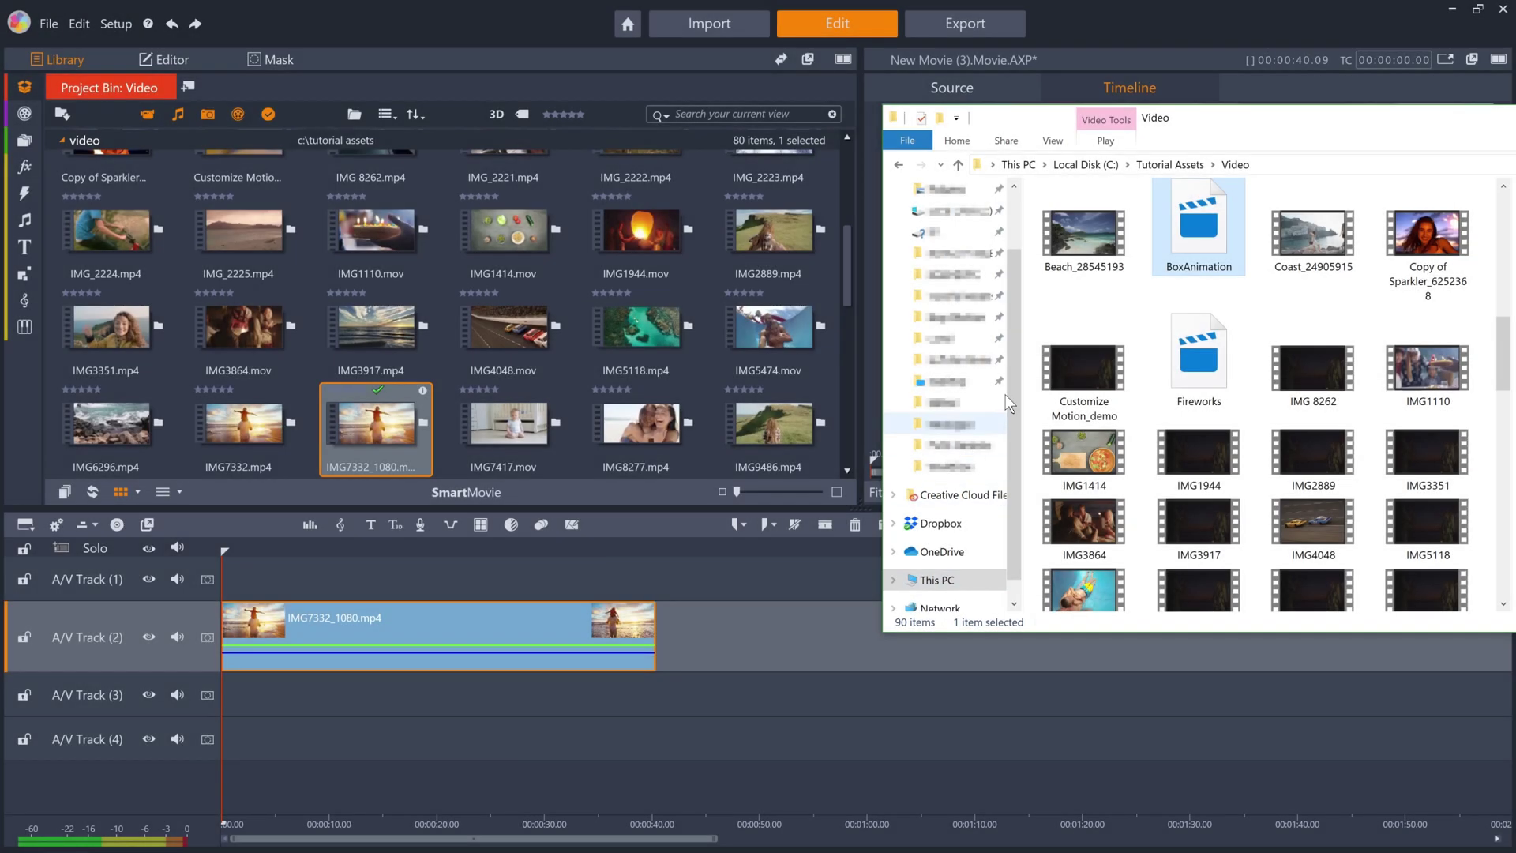
- Import BoxAnimation.mov, place it at the start of A/V Track (1), and preview the overlay
drag(1212, 234, 575, 357)
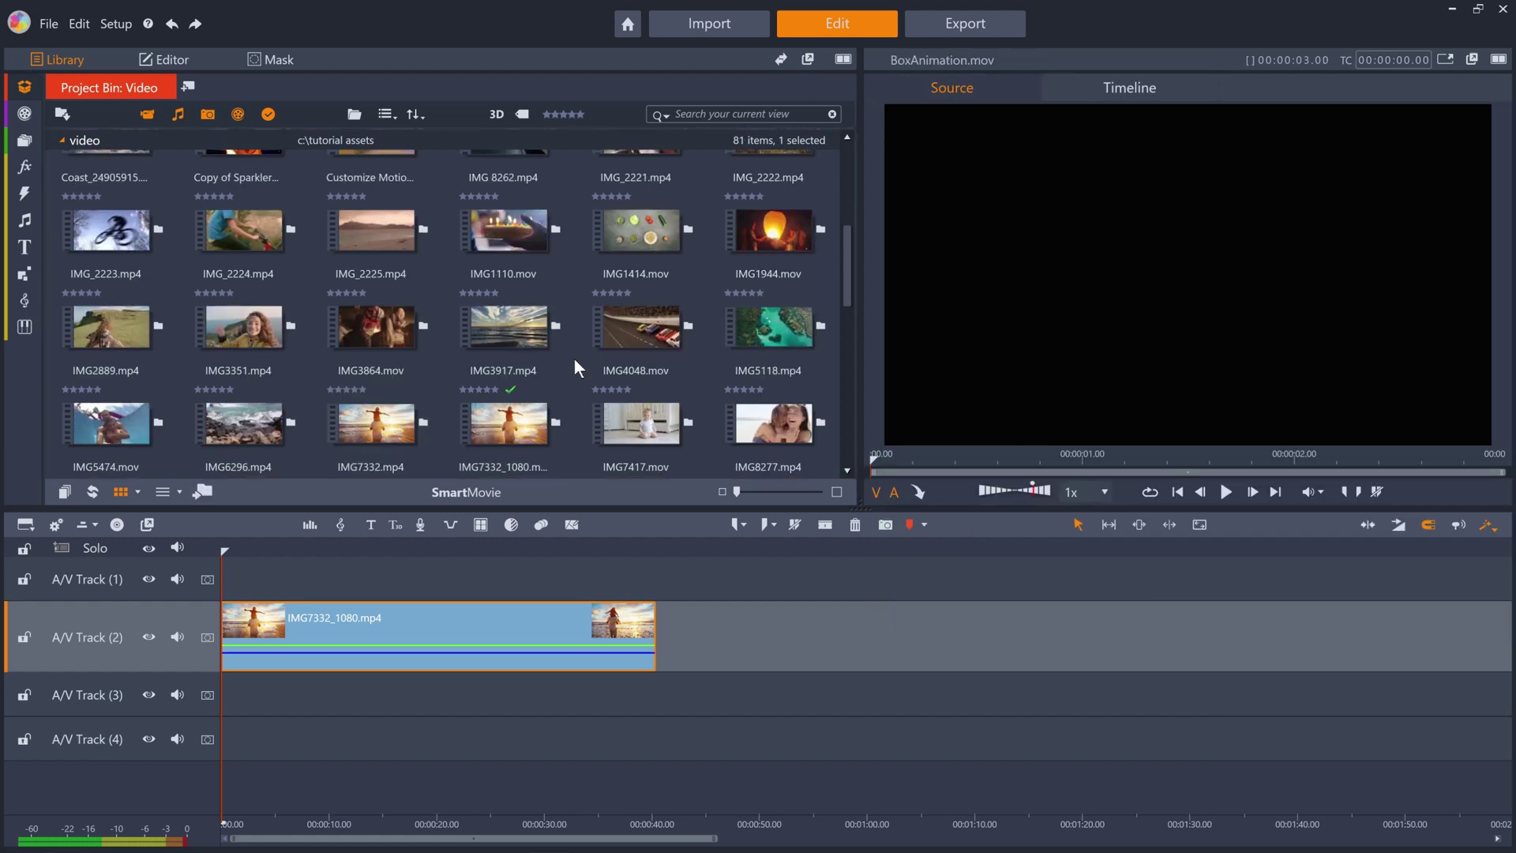
drag(509, 217, 249, 574)
click(1282, 493)
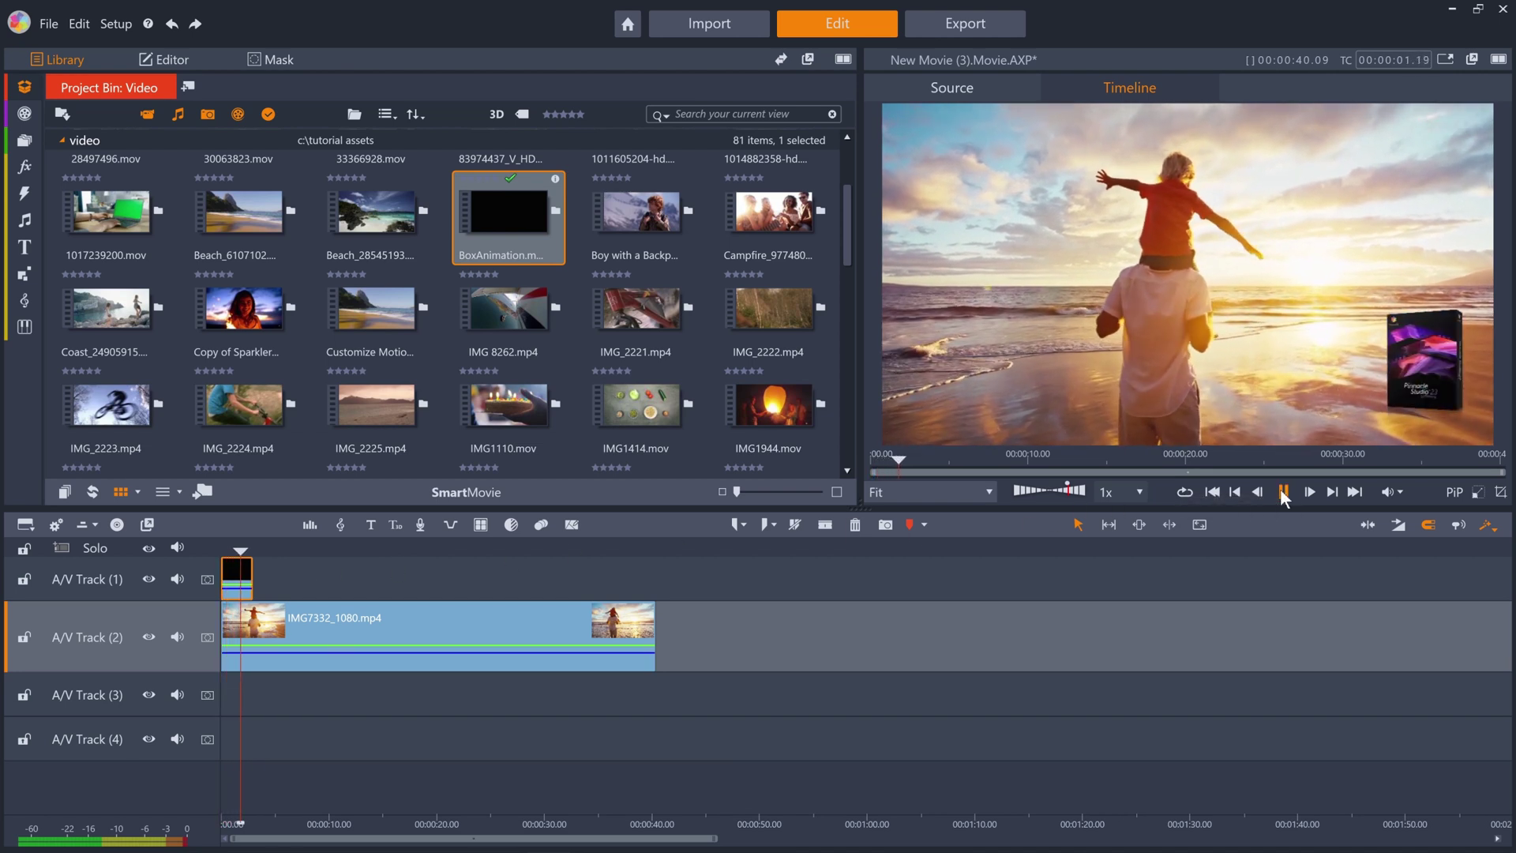
click(1282, 493)
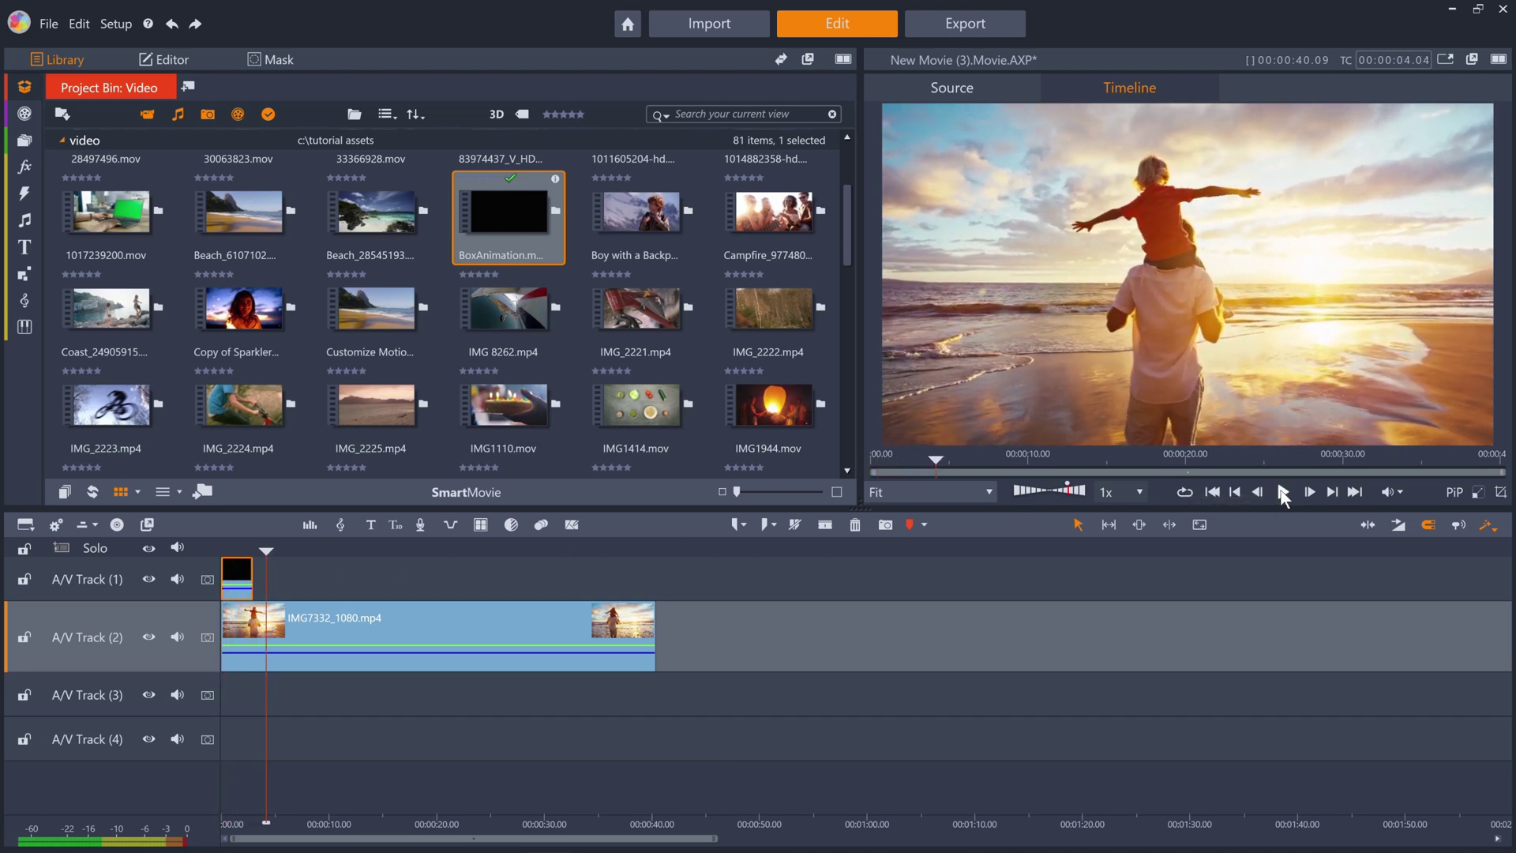